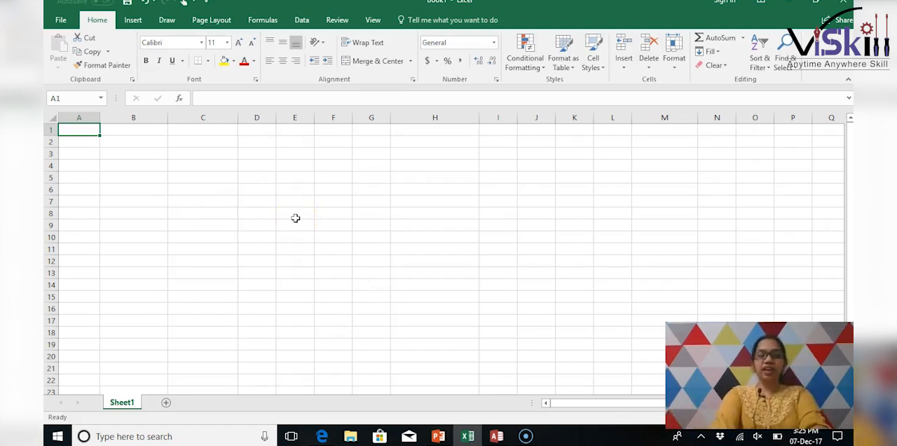
# - Enter the headings S.no, Product name, Units and Cost in cells A1 to D1
pyautogui.write('S.no')
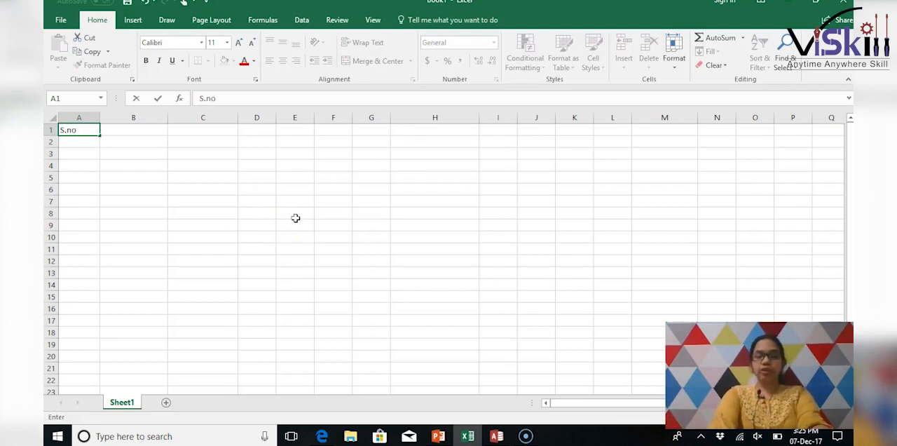
pyautogui.press('Tab')
pyautogui.write('Pr')
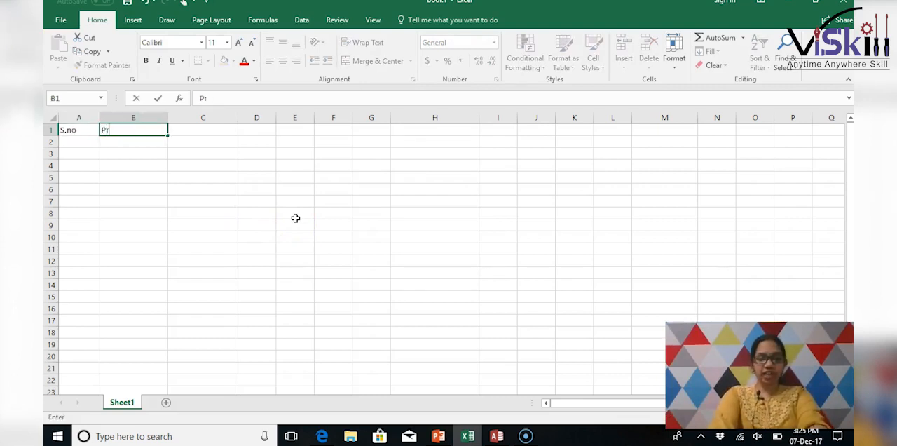
pyautogui.write('oduct name')
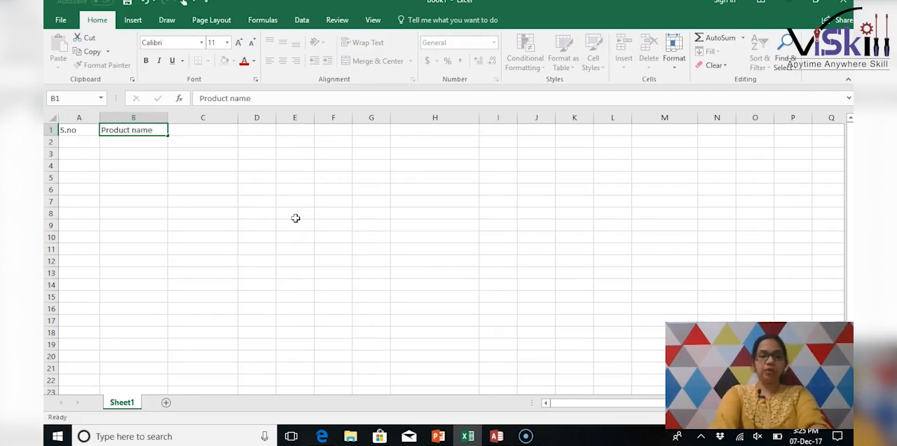
pyautogui.press('Tab')
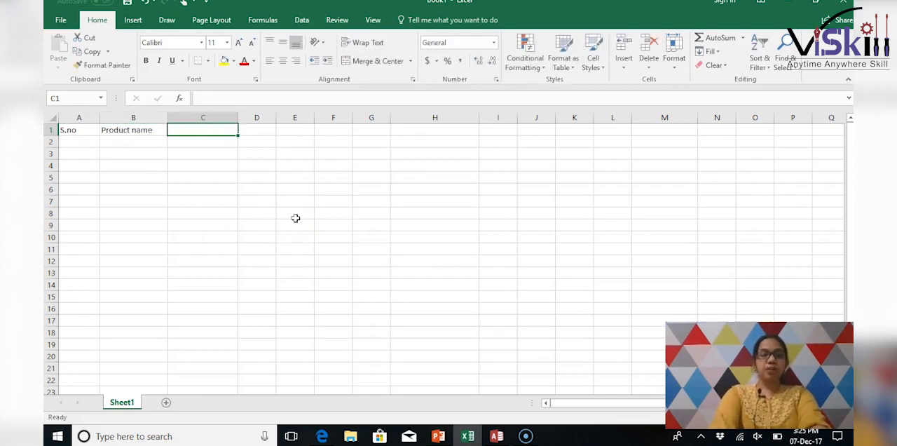
pyautogui.write('Units')
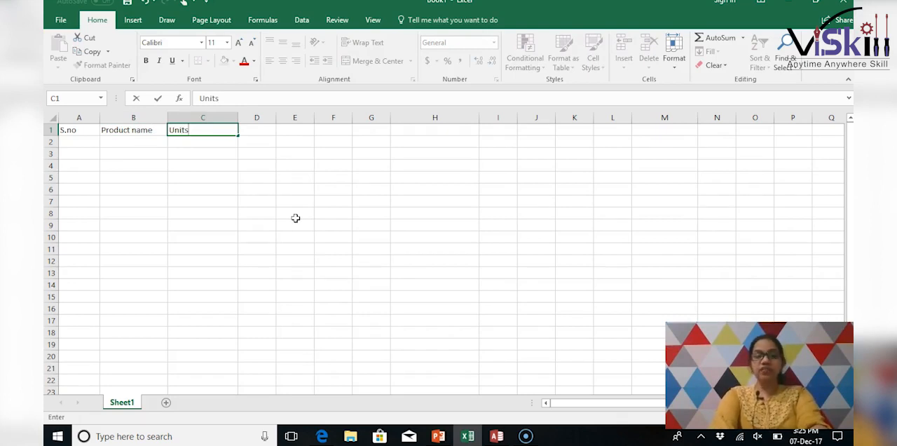
pyautogui.press('Tab')
pyautogui.write('Cost')
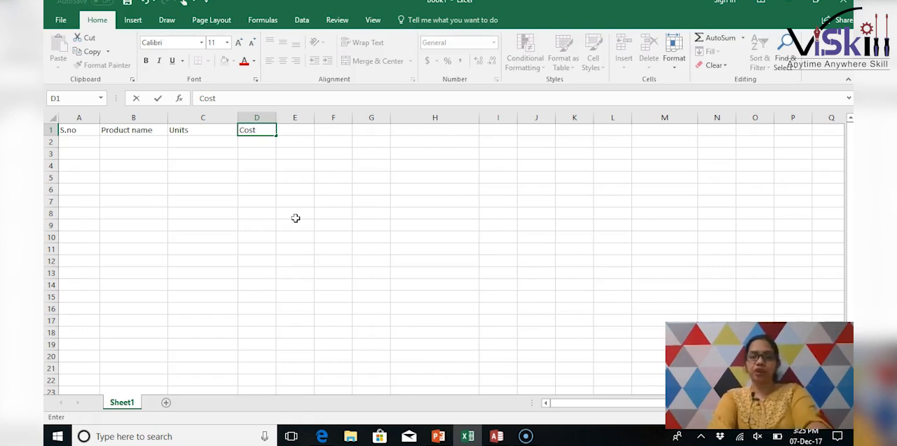
pyautogui.press('Tab')
# - Enter the headings Total price in cell E1 and After discount in cell F1
pyautogui.write('Total price')
pyautogui.press('Tab')
pyautogui.write('After discount')
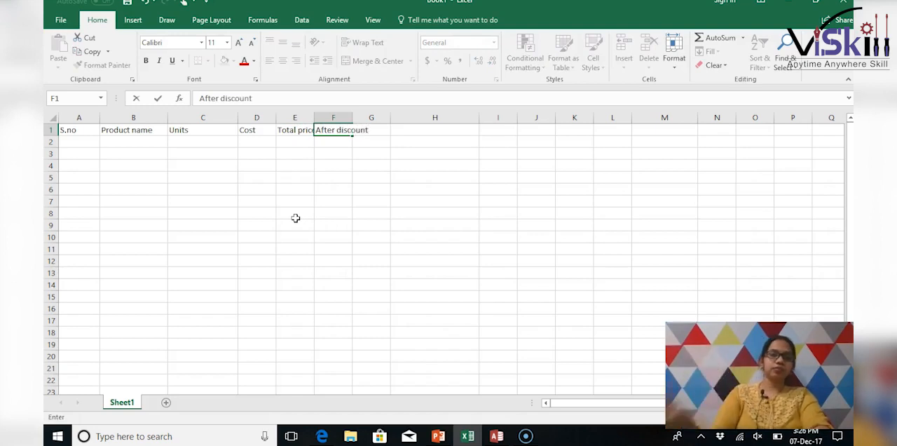
# - Widen columns E and F so that the Total price and After discount headings fit
pyautogui.click(334, 178)
pyautogui.moveTo(315, 114); pyautogui.dragTo(398, 116)
pyautogui.click(464, 201)
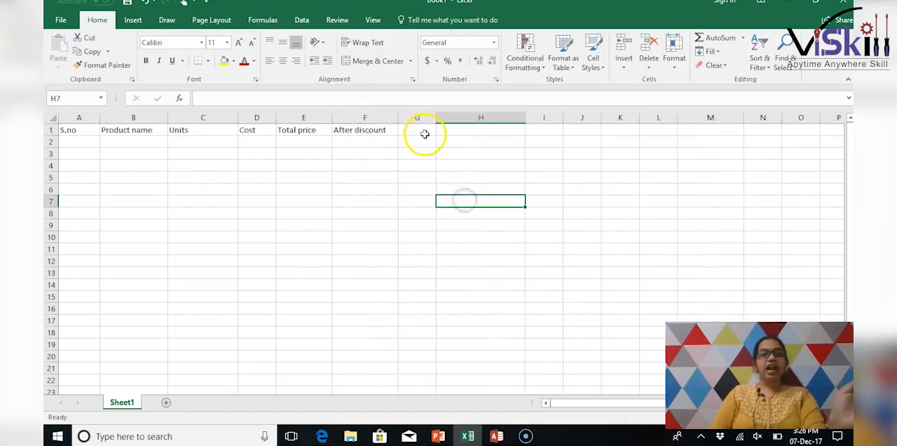
# - Move the After discount heading from cell F1 to cell G1
pyautogui.click(382, 140)
pyautogui.click(378, 130)
pyautogui.hotkey('ctrl', 'c')
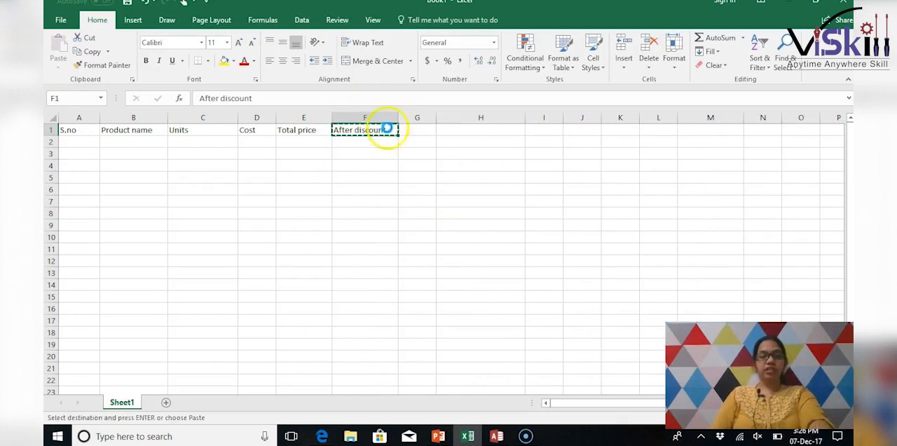
pyautogui.click(414, 131)
pyautogui.press('Escape')
pyautogui.hotkey('ctrl', 'v')
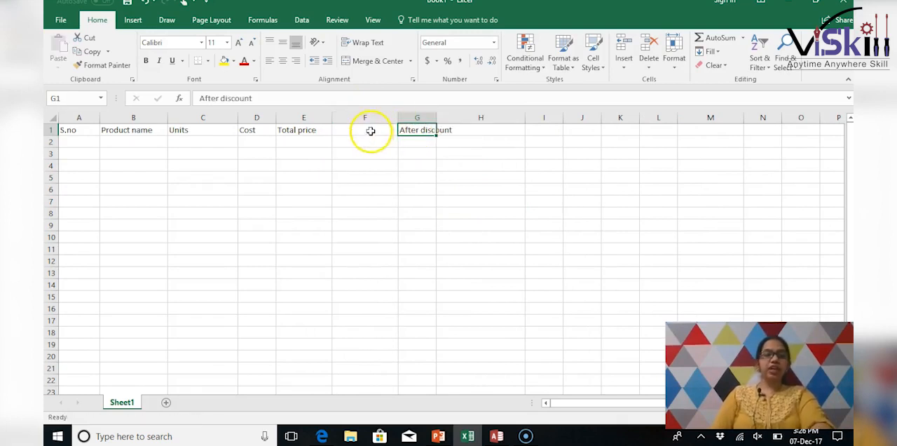
# - Enter the heading Discount in cell F1 and widen column G to fit the After discount heading
pyautogui.click(366, 130)
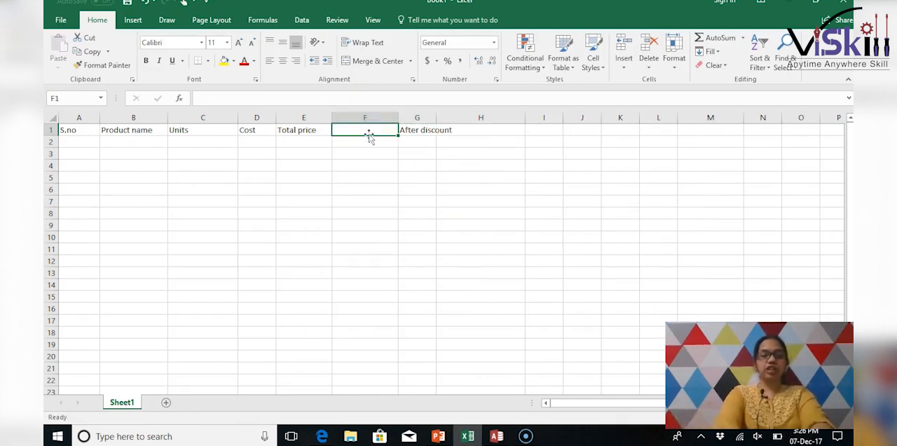
pyautogui.write('Discount')
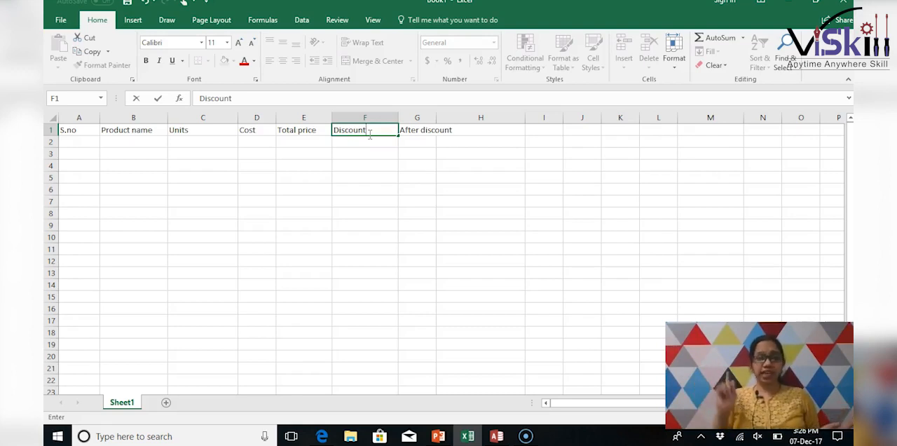
pyautogui.click(360, 143)
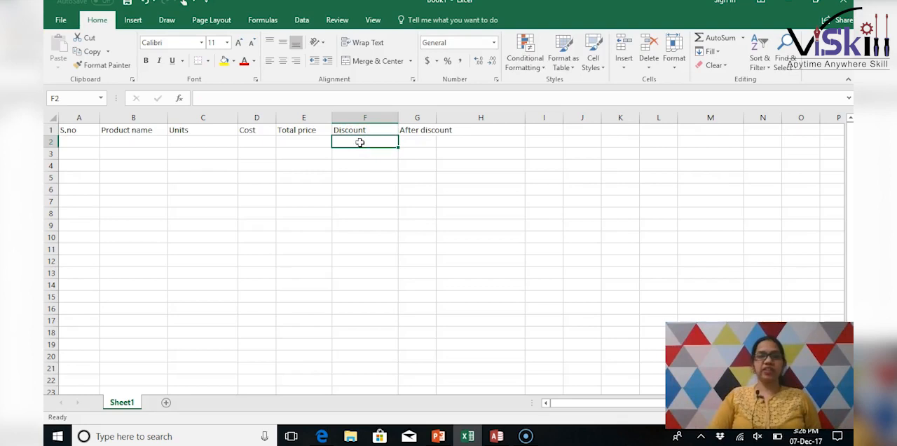
pyautogui.click(423, 141)
pyautogui.moveTo(435, 117); pyautogui.dragTo(459, 116)
pyautogui.click(372, 140)
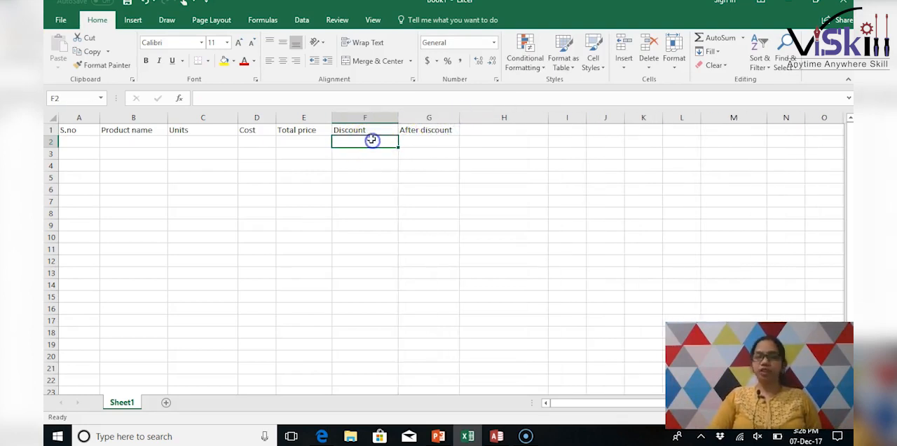
# - Start the first product in row 2 with serial number 1, product name Nails and 2 units
pyautogui.click(74, 141)
pyautogui.write('1')
pyautogui.press('Tab')
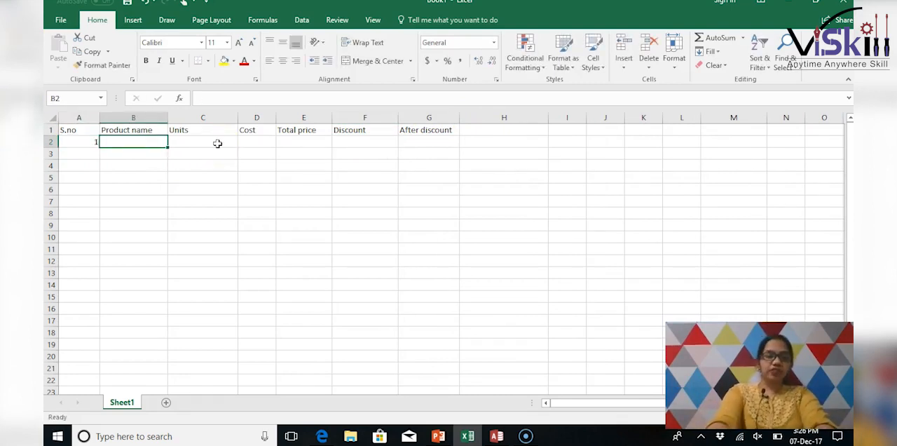
pyautogui.write('Nails')
pyautogui.press('Tab')
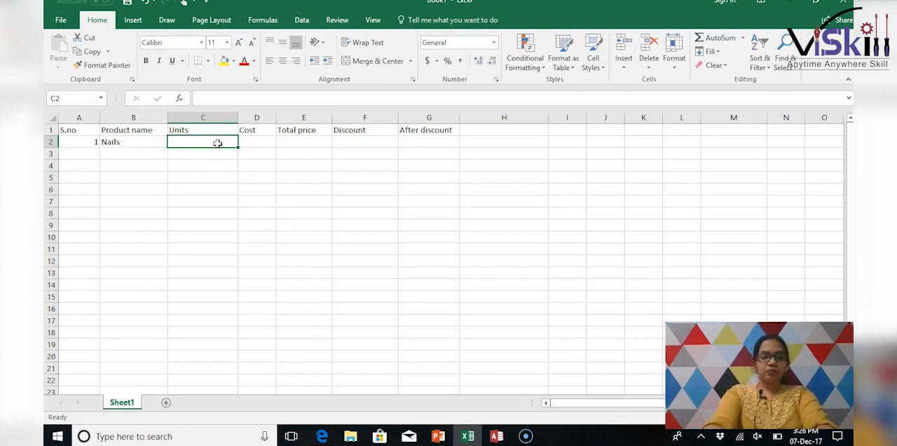
pyautogui.write('2')
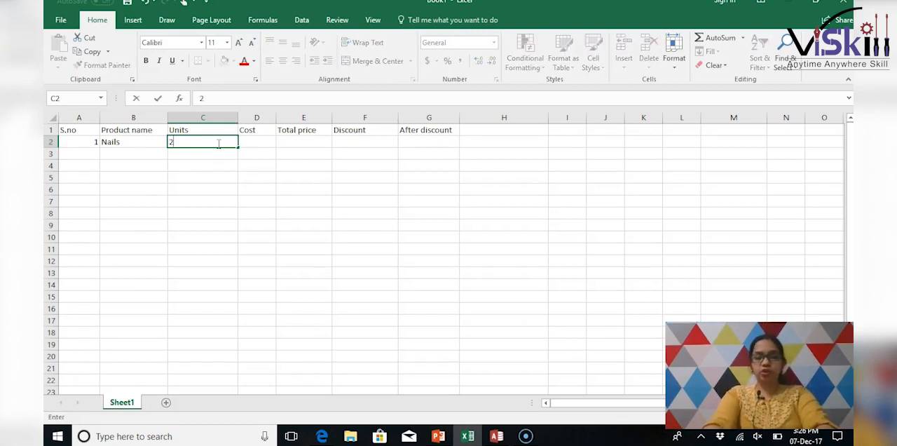
pyautogui.press('Tab')
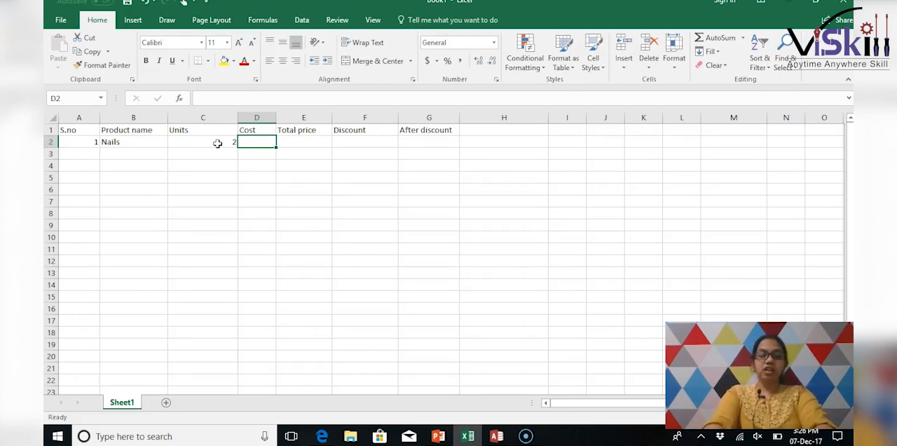
# - Give Nails a cost of 100 and a discount of 3%, leaving its total price empty
pyautogui.write('100')
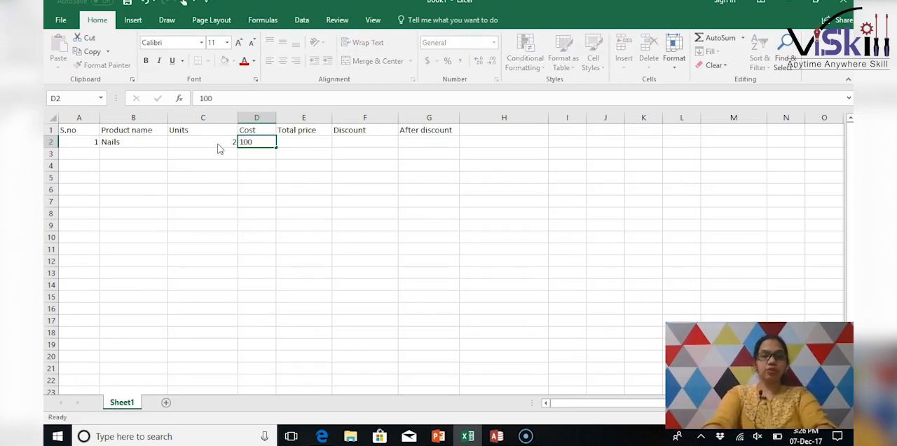
pyautogui.press('Tab')
pyautogui.press('Tab')
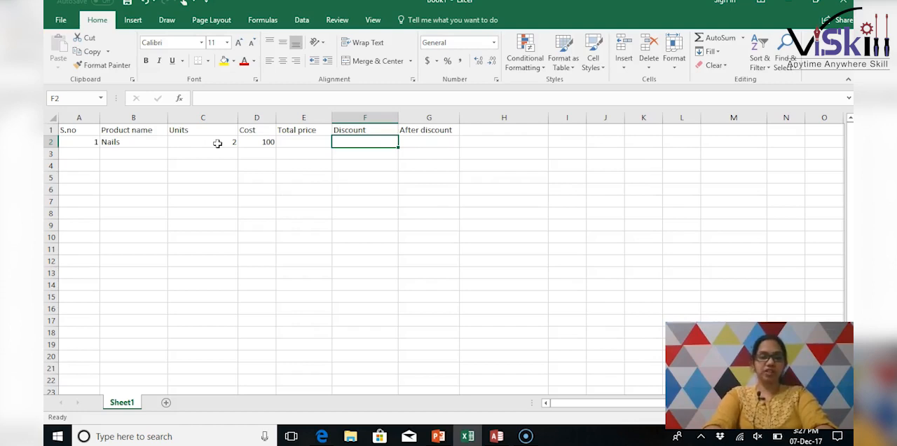
pyautogui.write('3')
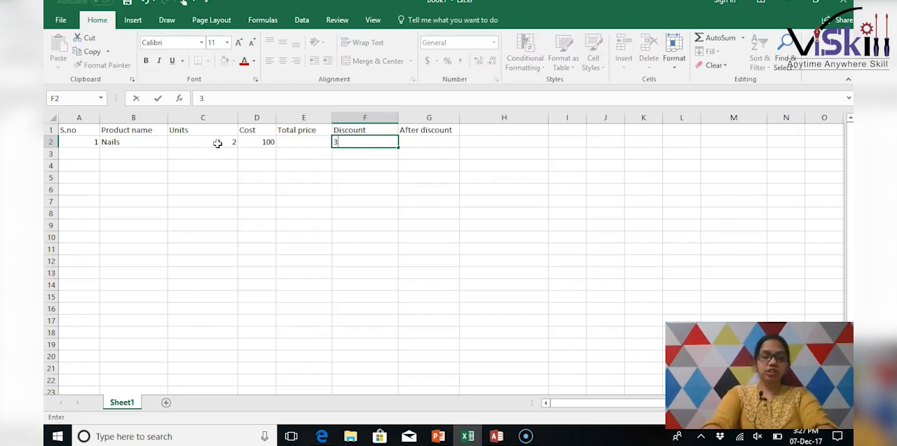
pyautogui.write('%')
pyautogui.press('Tab')
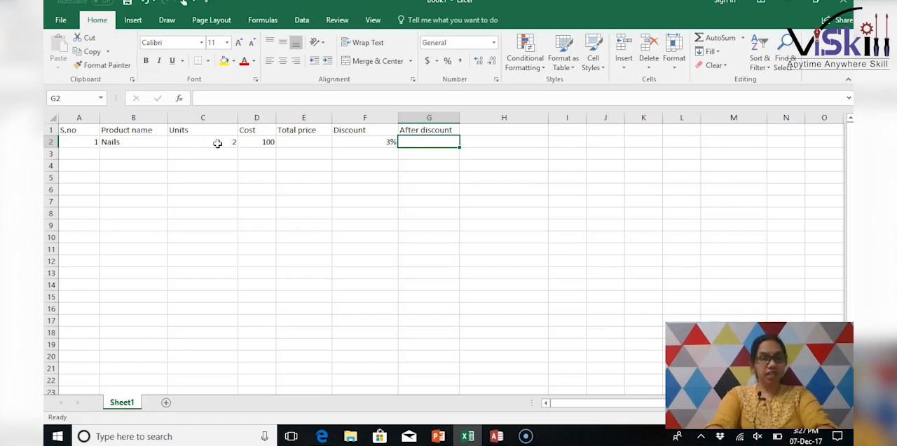
# - Start the second product in row 3 with serial number 2, product name Pipes and 4 units
pyautogui.click(88, 153)
pyautogui.write('2')
pyautogui.press('Tab')
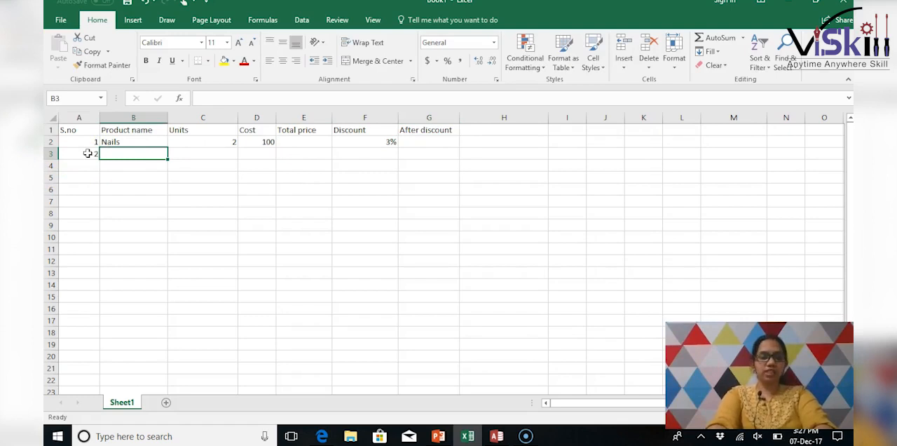
pyautogui.write('Pipes')
pyautogui.press('Tab')
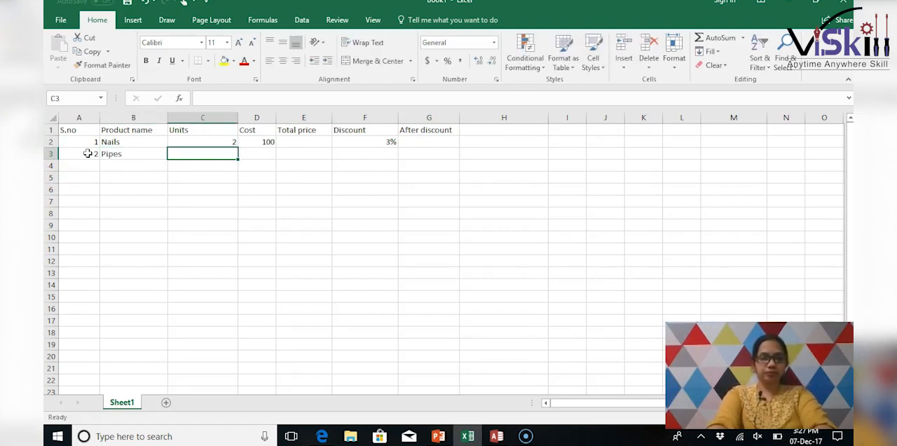
pyautogui.write('4')
pyautogui.press('Tab')
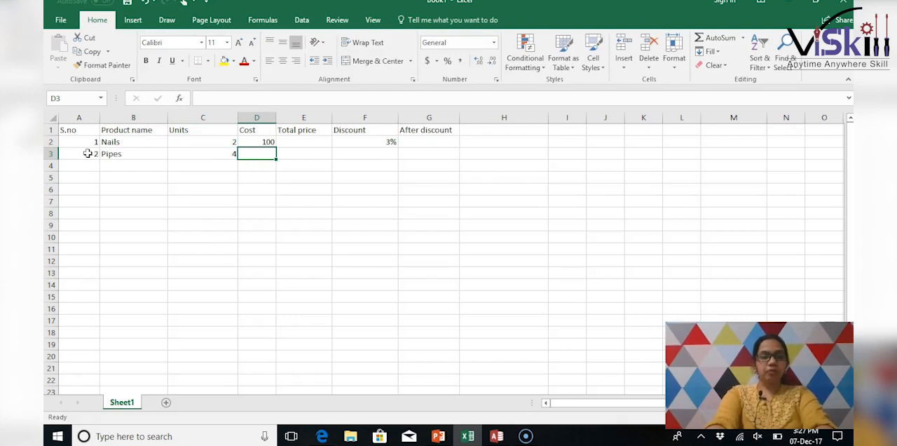
# - Give Pipes a cost of 75 and a discount of 7%, leaving its total price empty
pyautogui.write('75')
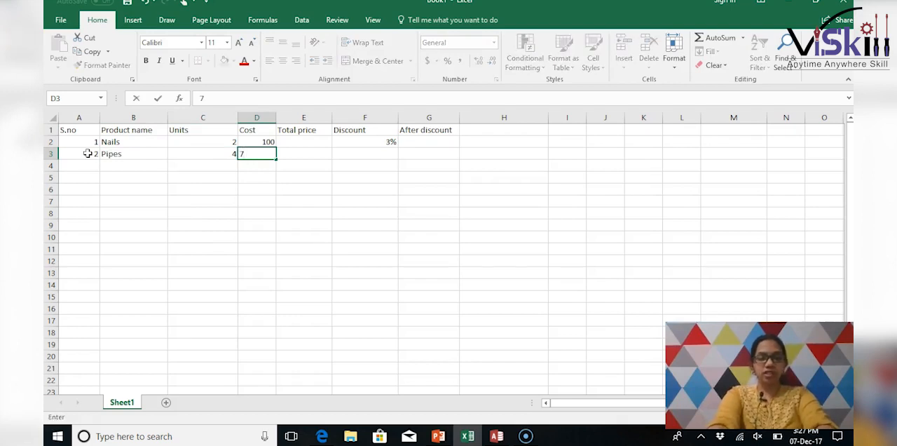
pyautogui.press('Tab')
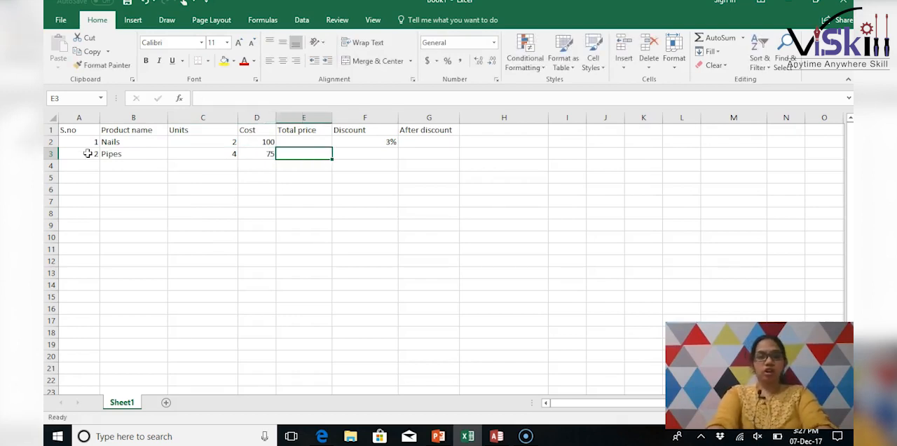
pyautogui.press('Tab')
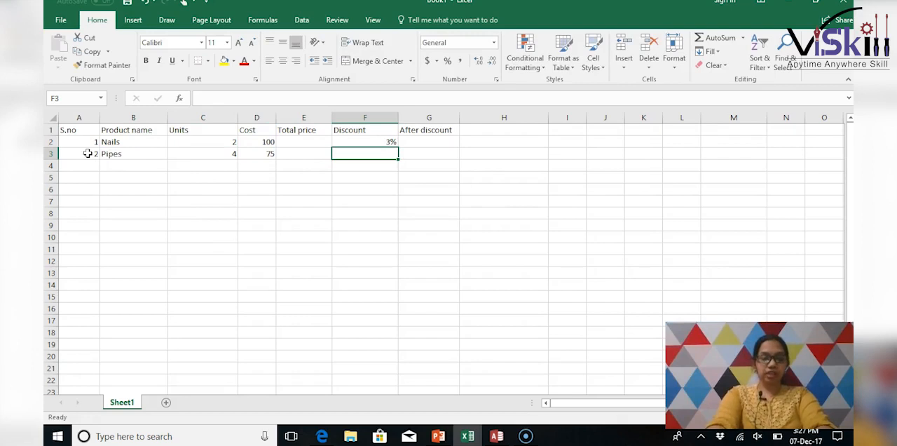
pyautogui.write('7%')
pyautogui.press('Tab')
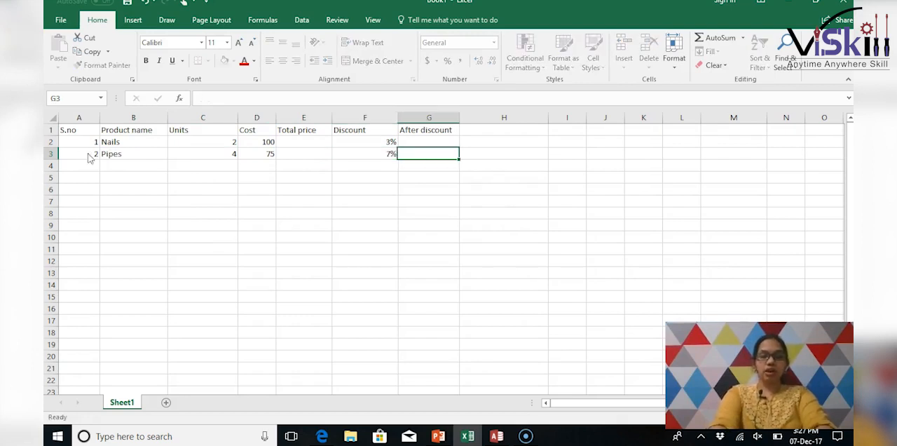
# - Start the third product in row 4 with serial number 3, product name Tap and 3 units
pyautogui.press('Return')
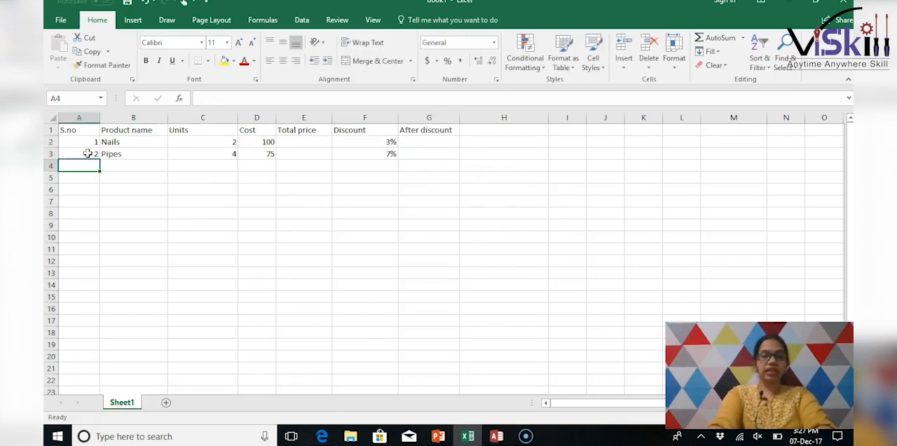
pyautogui.write('3')
pyautogui.press('Tab')
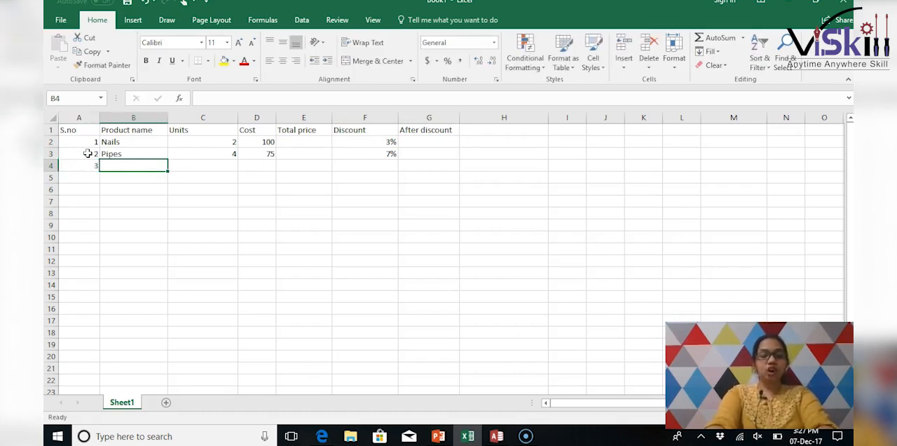
pyautogui.write('Tap')
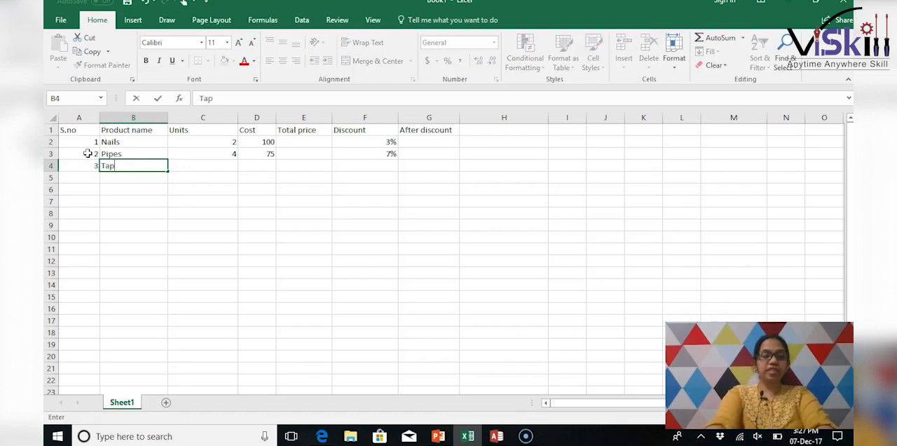
pyautogui.press('Tab')
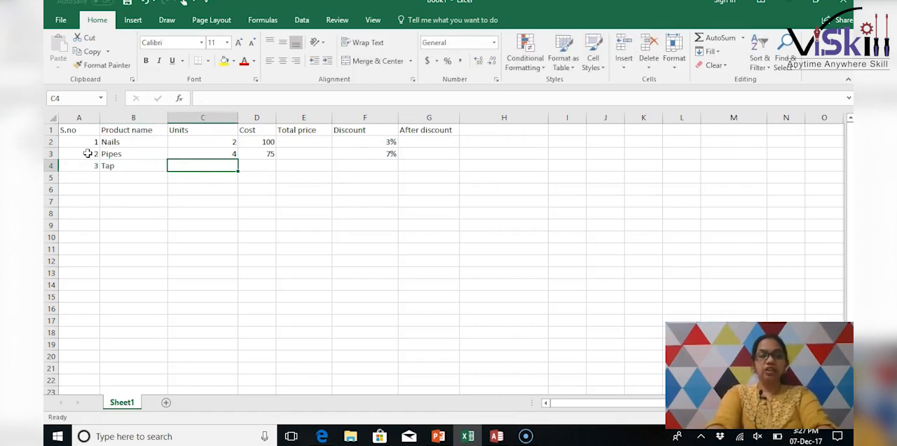
pyautogui.write('3')
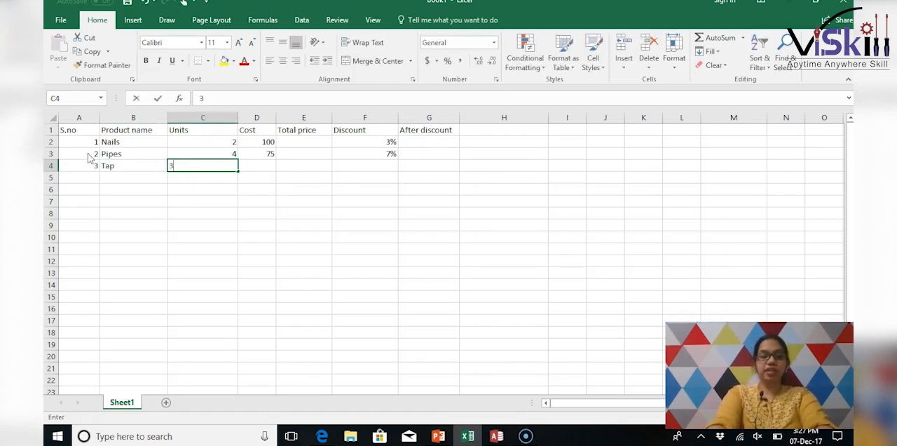
pyautogui.press('Tab')
# - Give Tap a cost of 150 and a discount of 4.4%, leaving its total price empty
pyautogui.write('150')
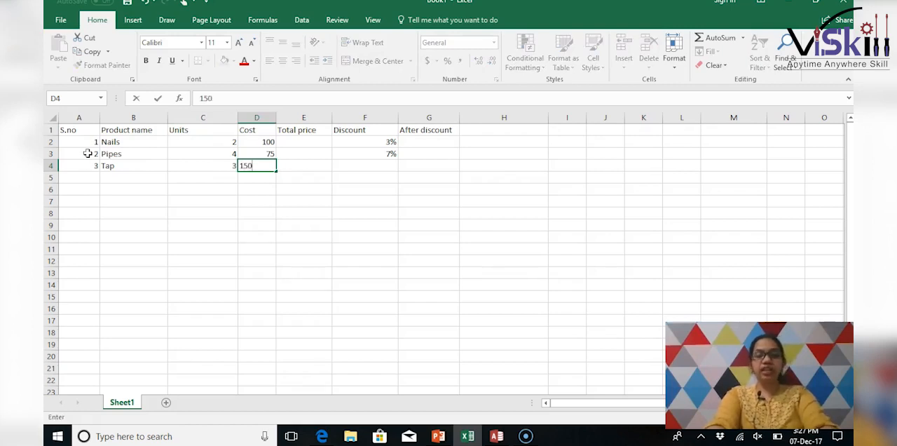
pyautogui.press('Tab')
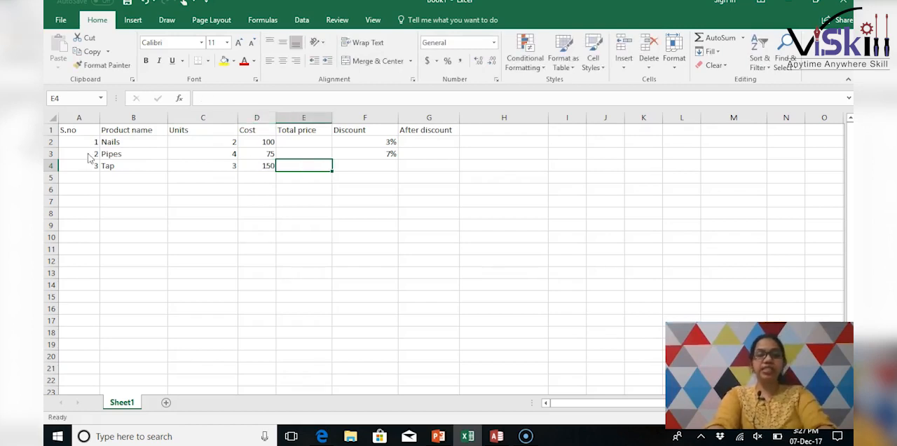
pyautogui.press('Tab')
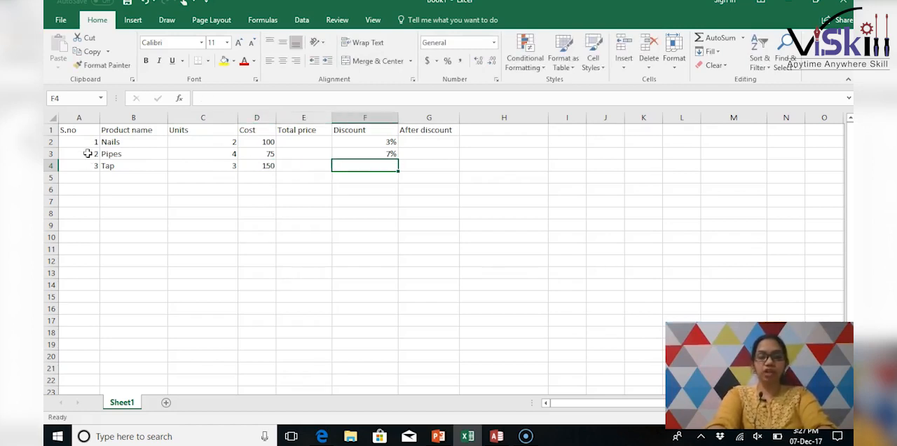
pyautogui.write('4.4')
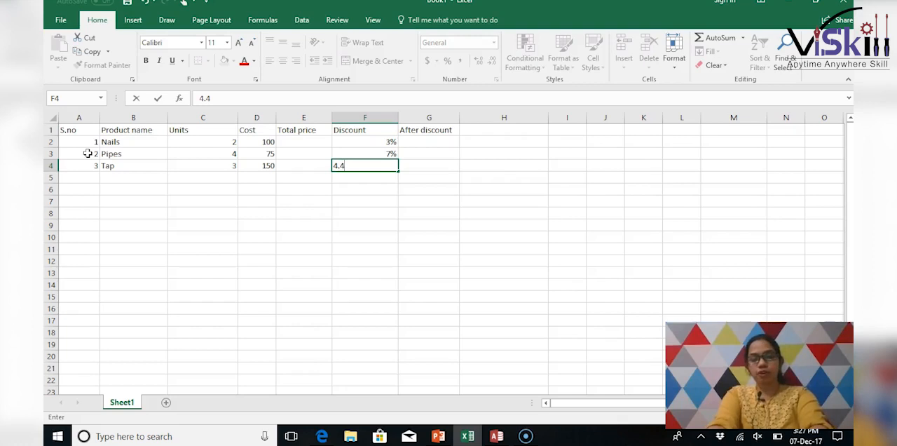
pyautogui.write('%')
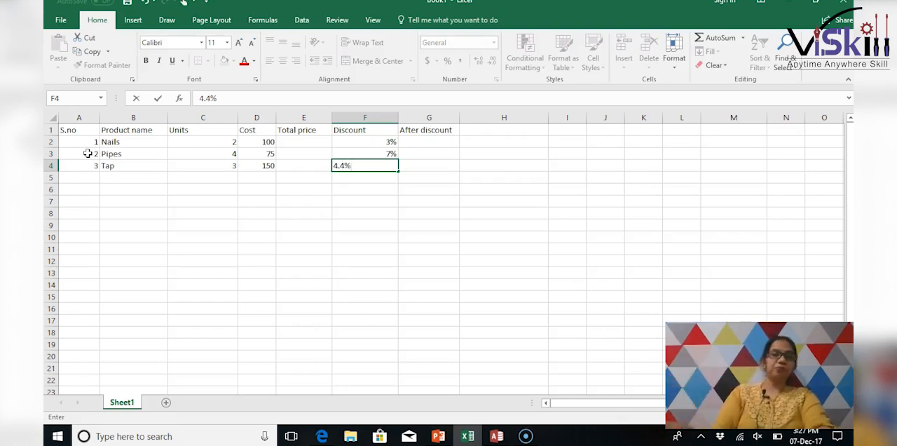
pyautogui.click(76, 177)
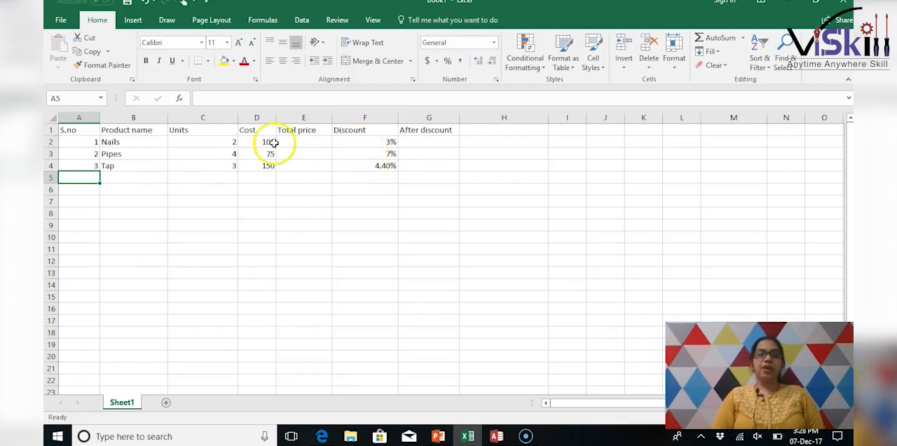
# - Calculate the total price of Nails in E2 by multiplying its units by its cost with =C2*D2
pyautogui.click(300, 142)
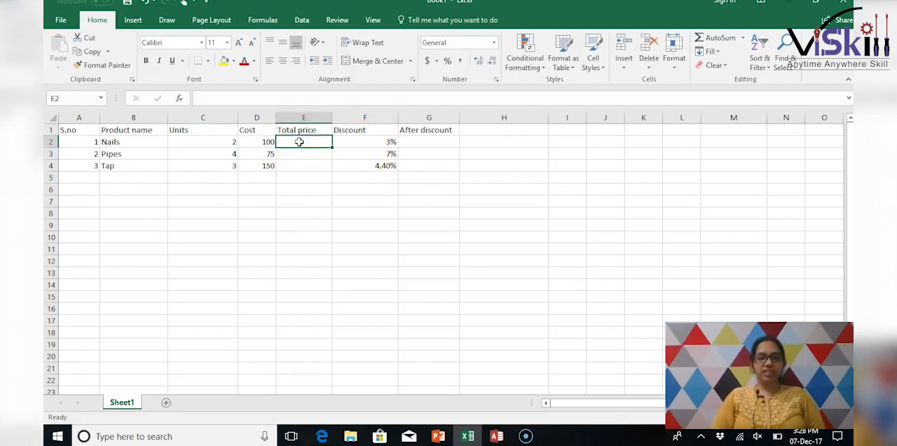
pyautogui.click(300, 165)
pyautogui.click(306, 141)
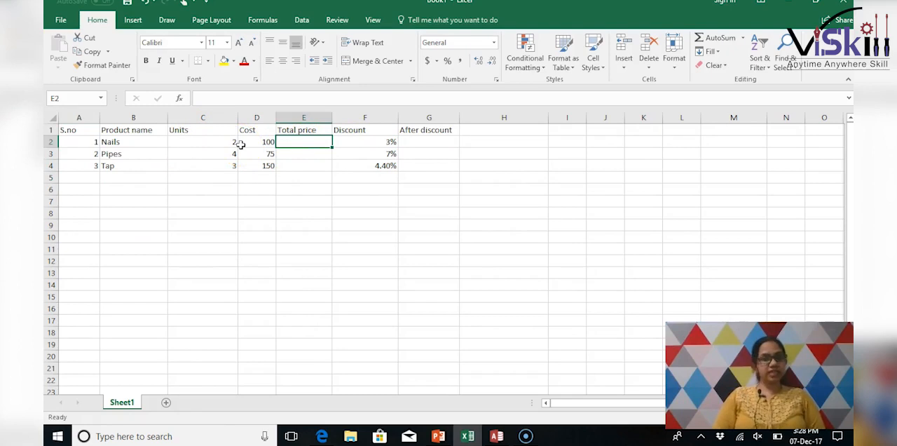
pyautogui.click(203, 142)
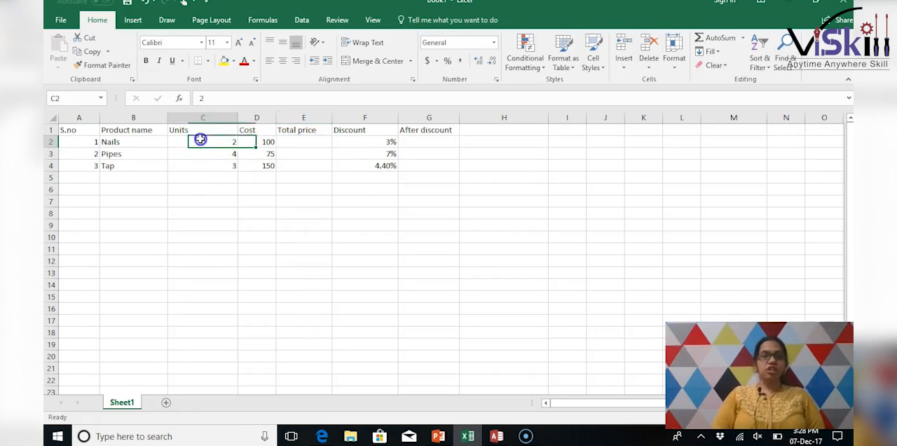
pyautogui.click(309, 143)
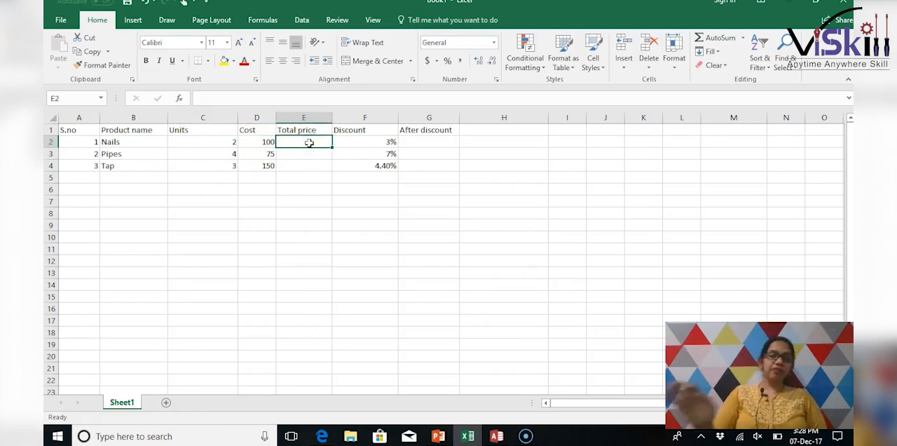
pyautogui.write('=')
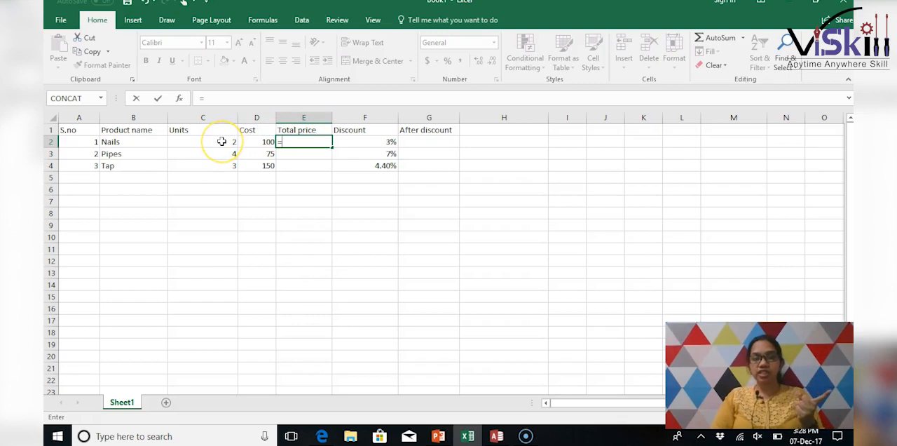
pyautogui.click(222, 142)
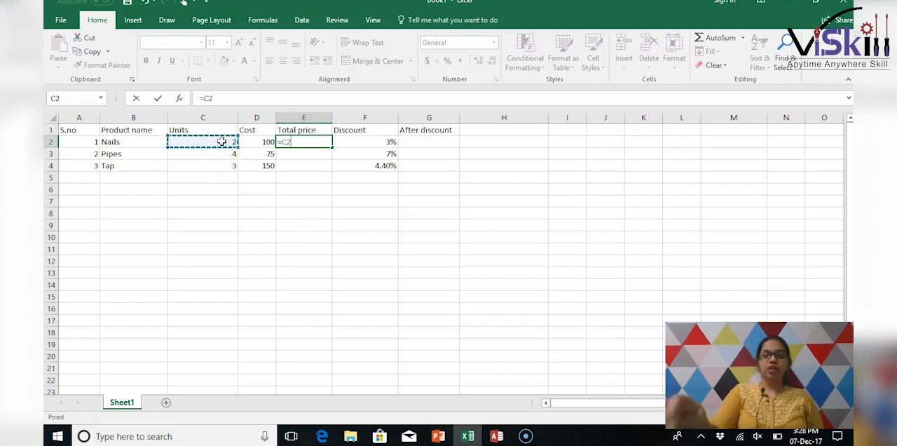
pyautogui.write('*')
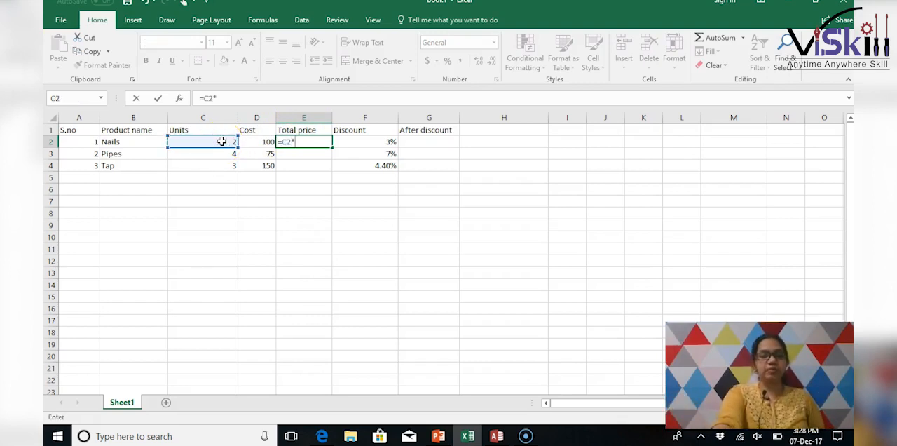
pyautogui.click(256, 141)
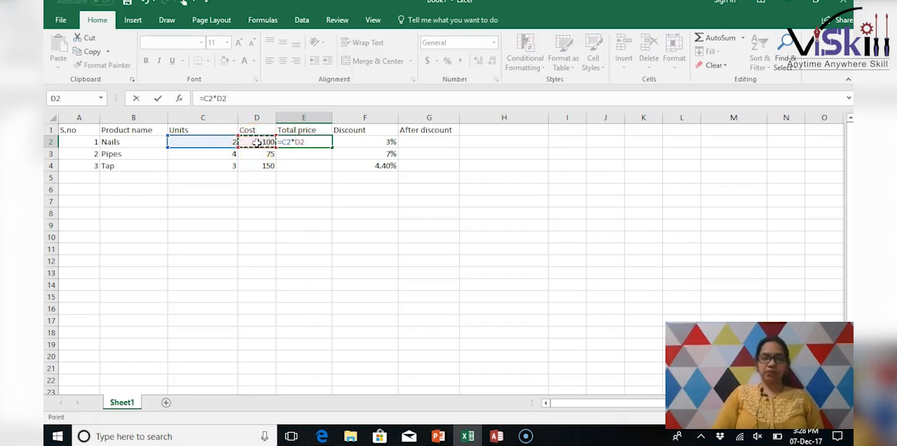
pyautogui.press('Return')
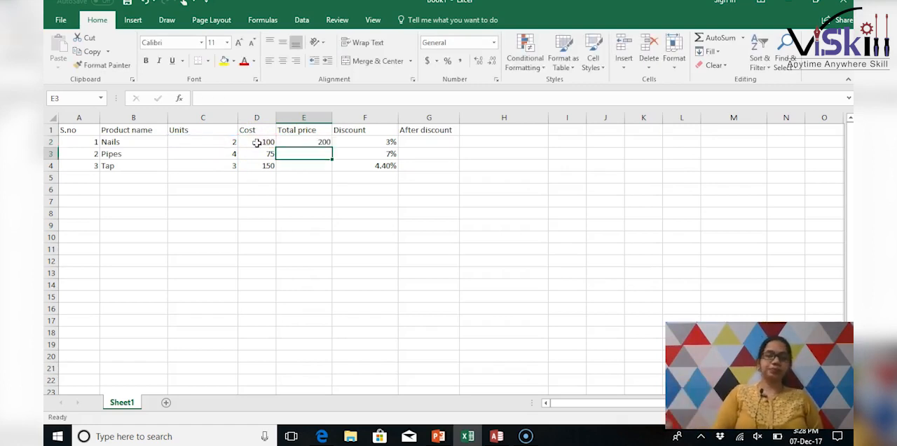
# - Fill the total price formula from E2 down to Pipes and Tap, and check the copied formulas
pyautogui.click(298, 143)
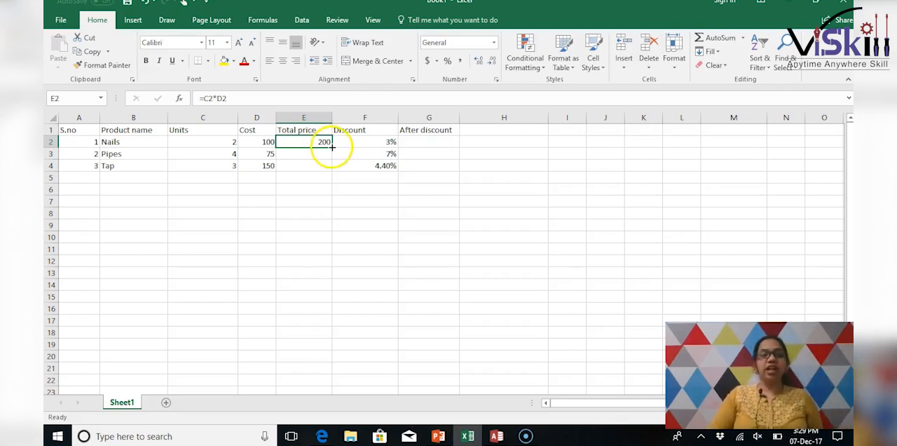
pyautogui.moveTo(332, 146); pyautogui.dragTo(335, 169)
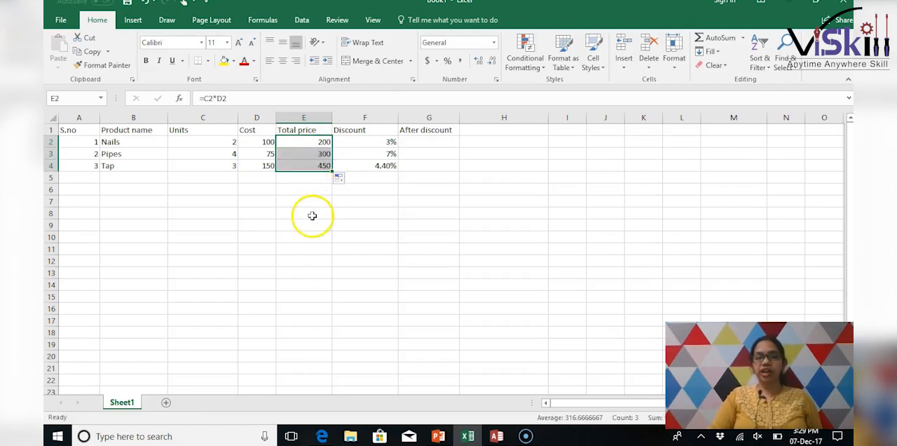
pyautogui.click(316, 154)
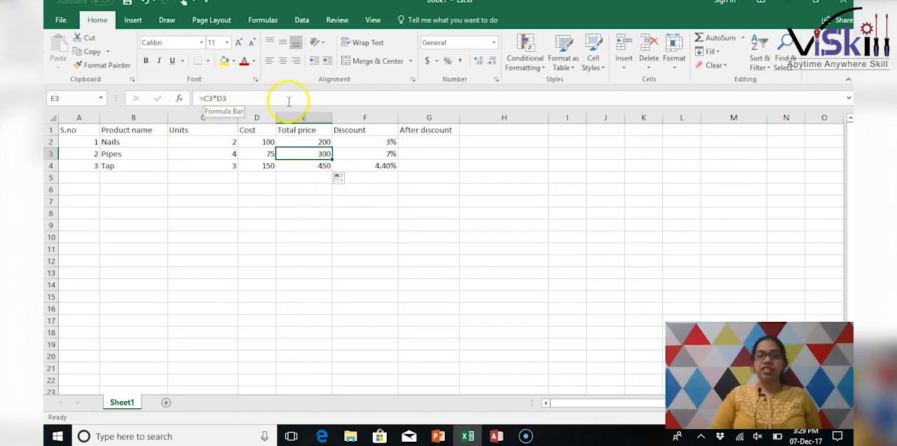
pyautogui.click(296, 167)
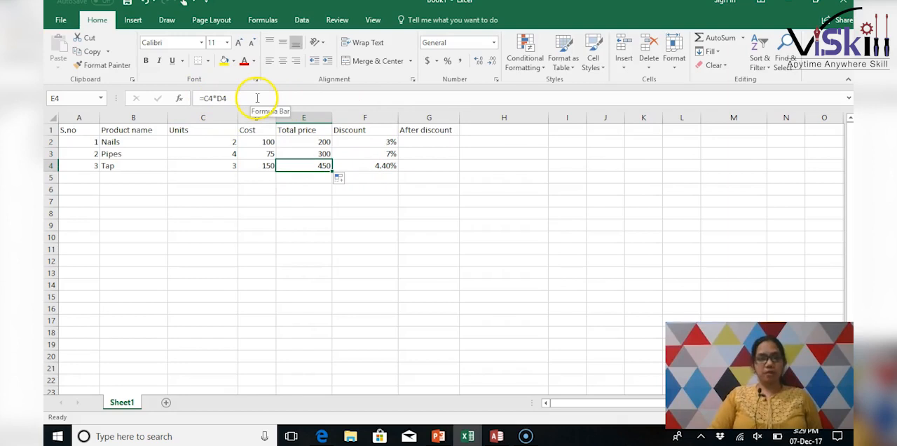
# - Enter =E2*F2 as the after-discount formula for Nails in G2, and check the formula against its discount and total price cells
pyautogui.click(421, 141)
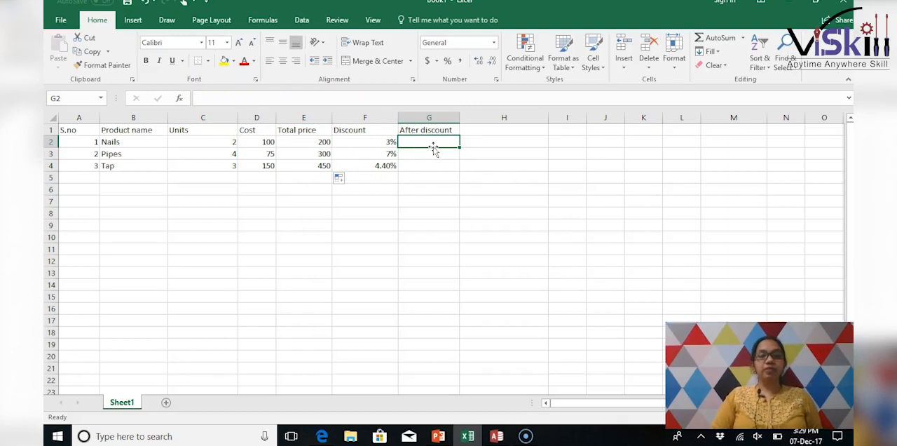
pyautogui.moveTo(389, 143); pyautogui.dragTo(395, 175)
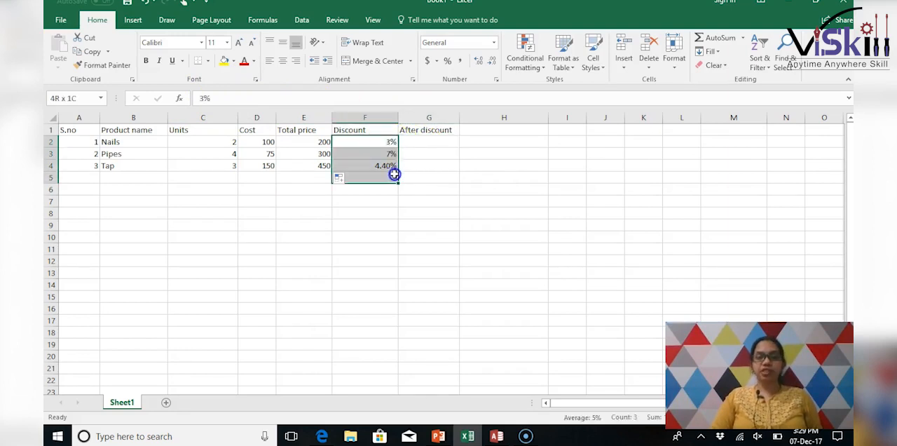
pyautogui.click(423, 144)
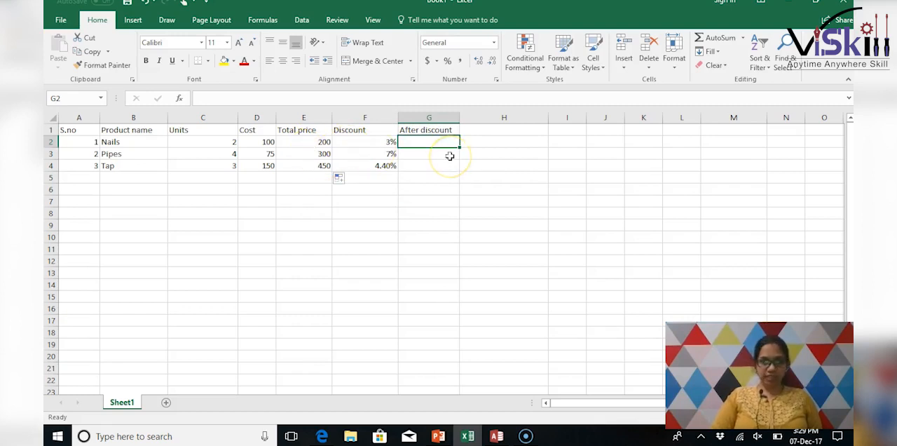
pyautogui.write('=')
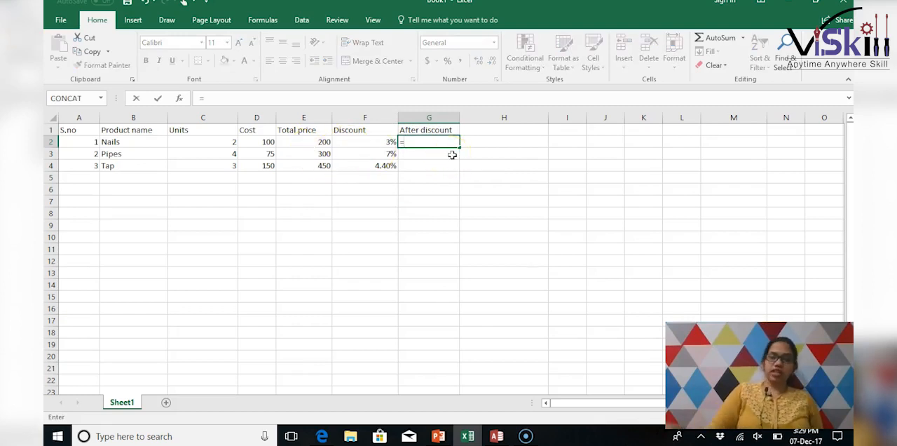
pyautogui.click(318, 143)
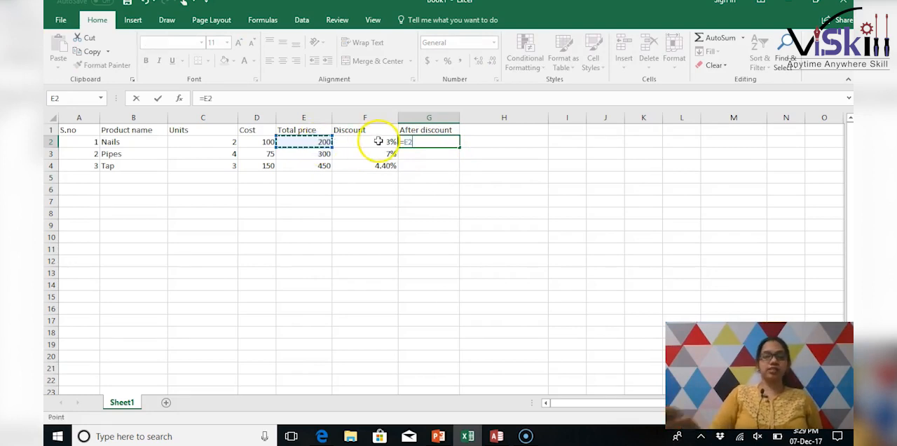
pyautogui.write('*')
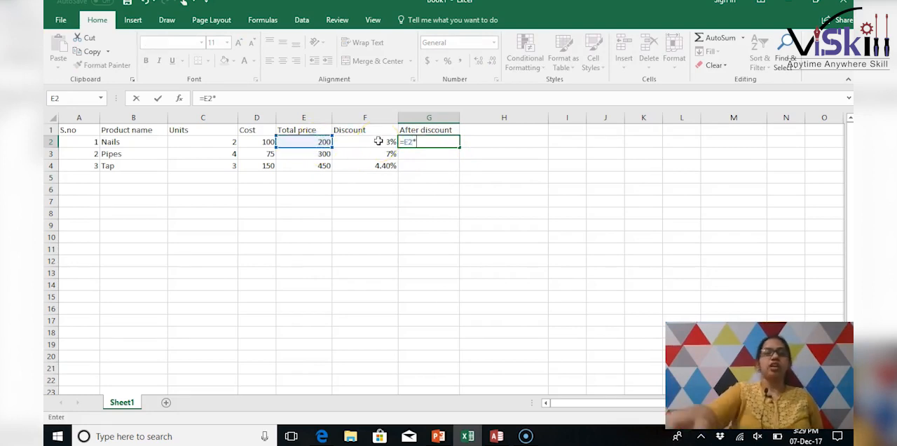
pyautogui.click(388, 142)
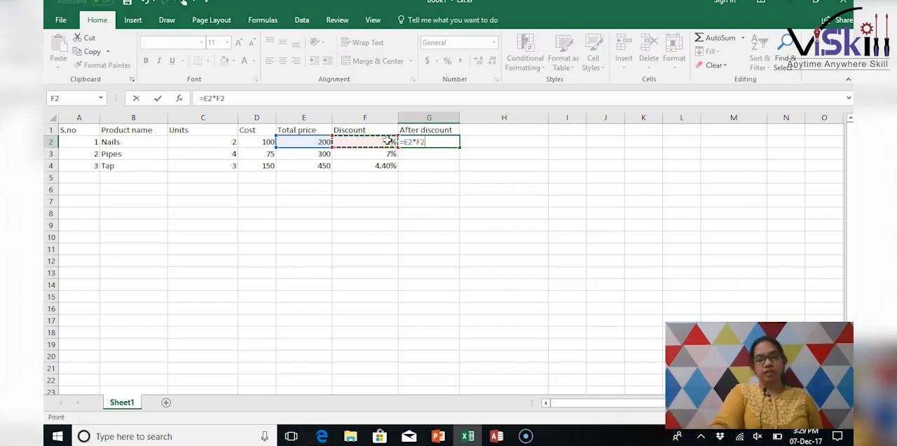
pyautogui.press('Return')
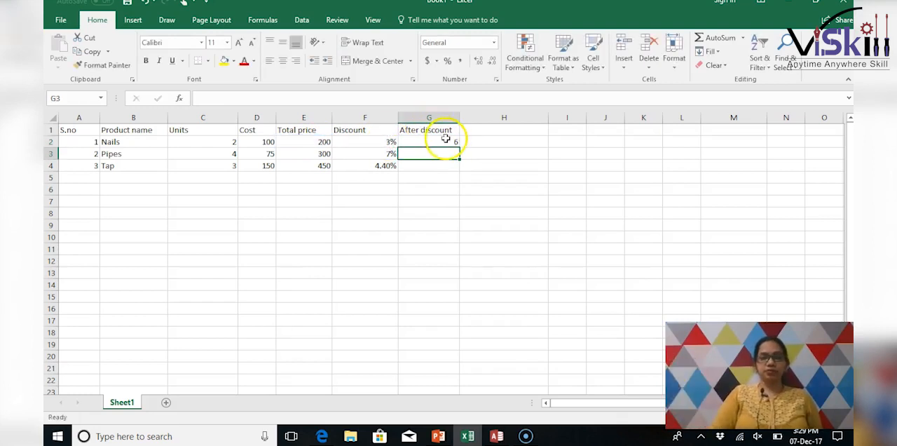
pyautogui.click(446, 139)
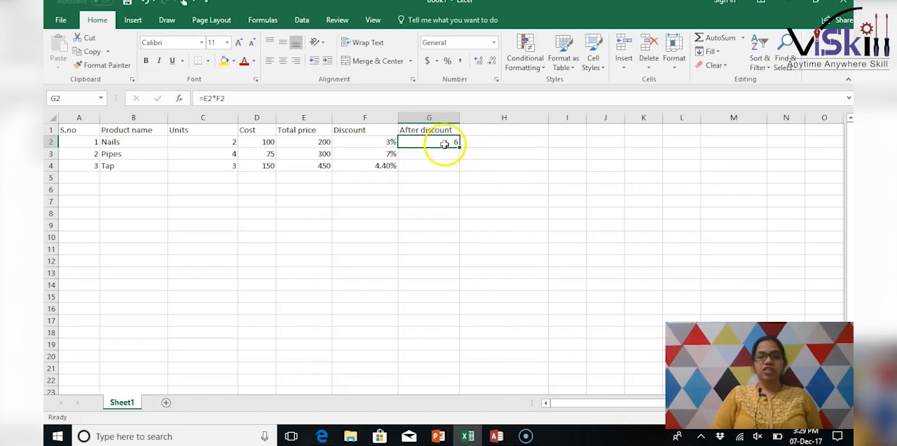
pyautogui.click(375, 143)
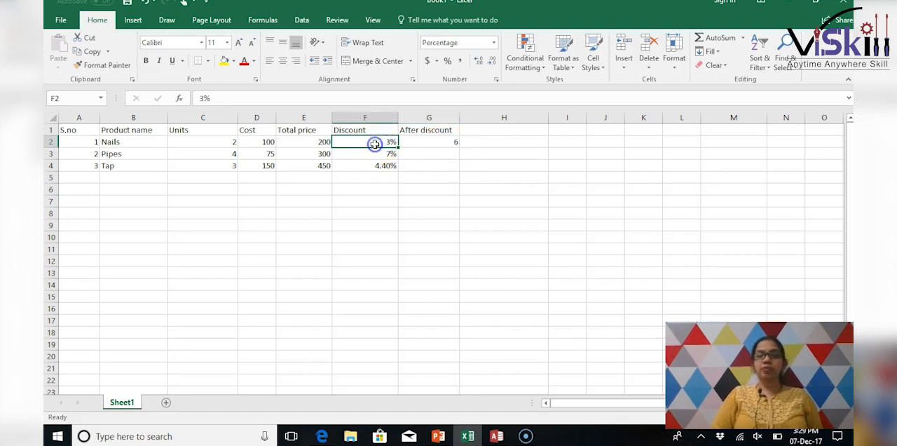
pyautogui.click(322, 142)
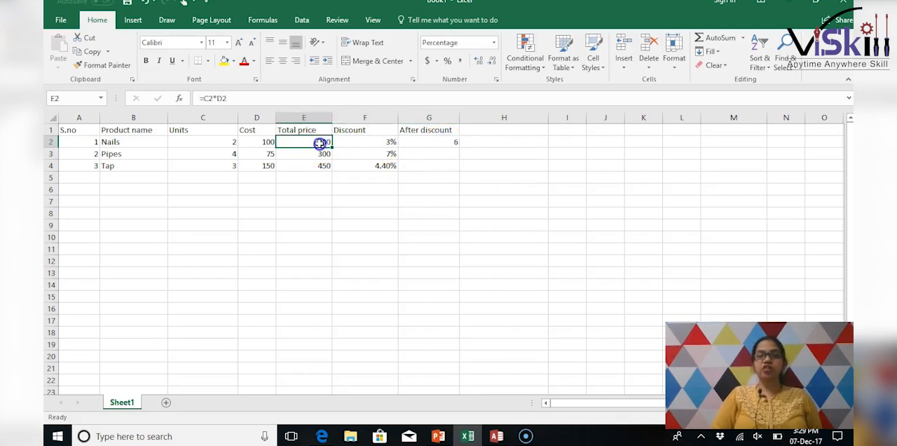
# - Check the after-discount formula for Nails against its discount cell, and clear the formula from G2
pyautogui.click(444, 142)
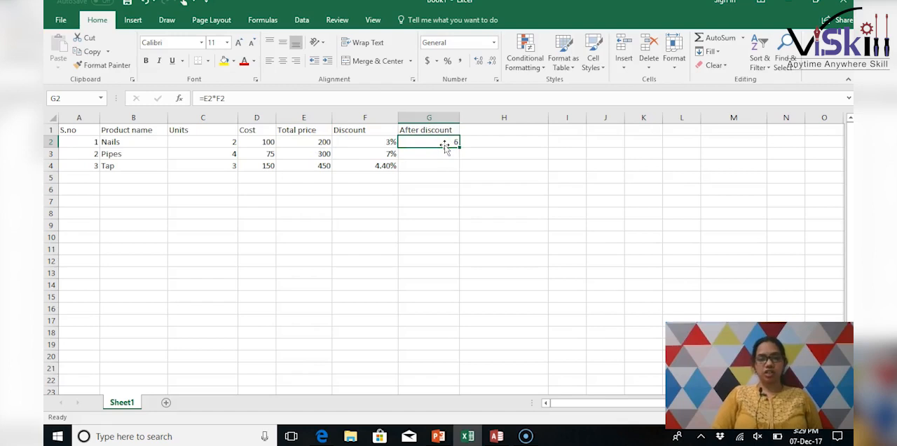
pyautogui.click(380, 141)
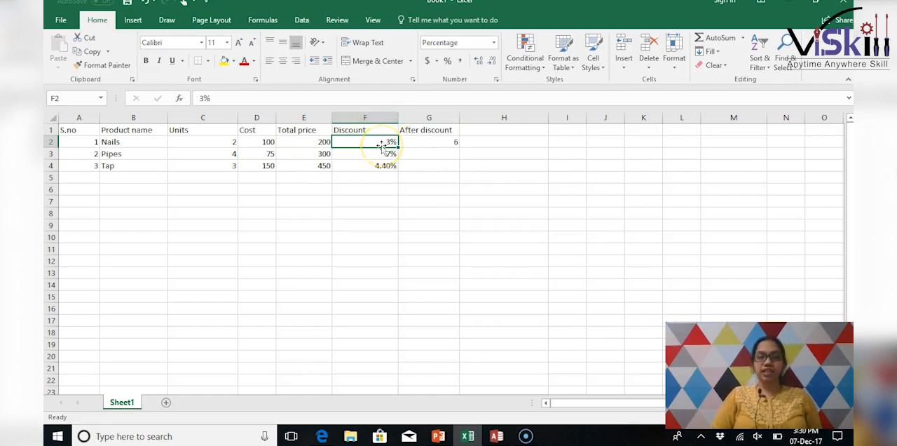
pyautogui.click(441, 141)
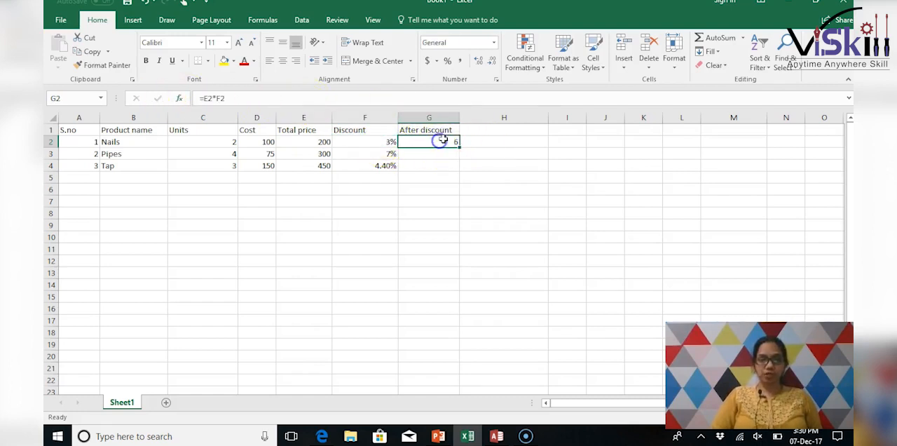
pyautogui.press('Delete')
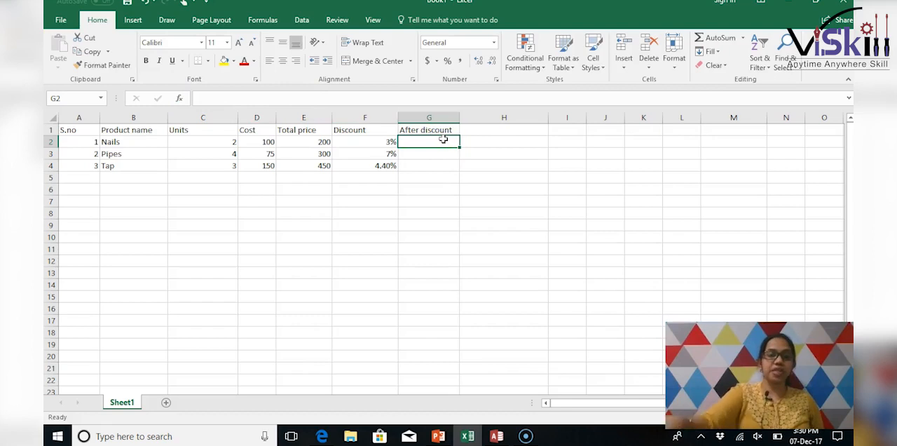
pyautogui.click(388, 143)
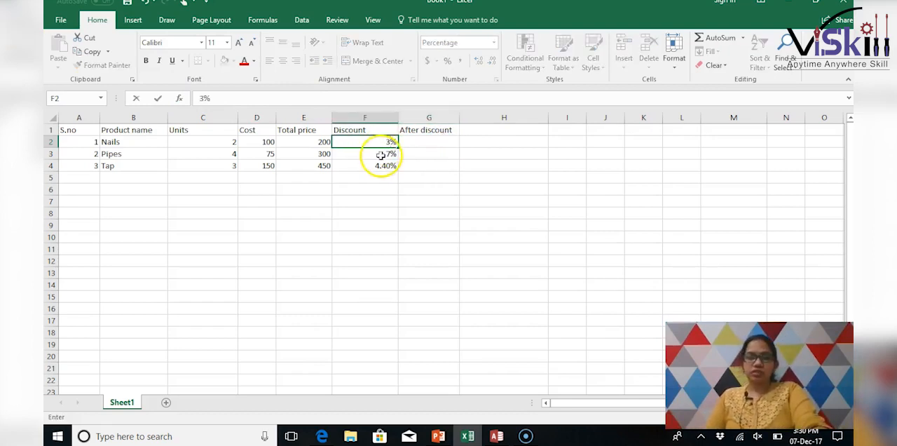
# - Enter =E2-(E2*F2) in G2 to subtract the discount amount from the total price of Nails
pyautogui.click(408, 143)
pyautogui.click(295, 97)
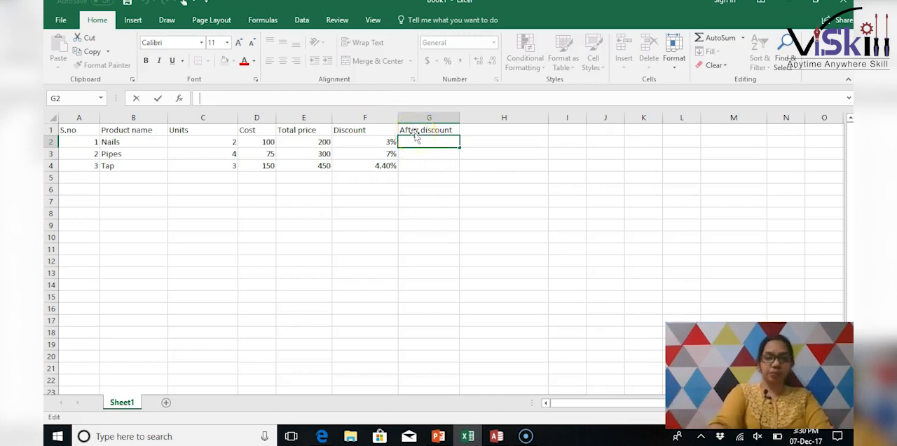
pyautogui.write('=')
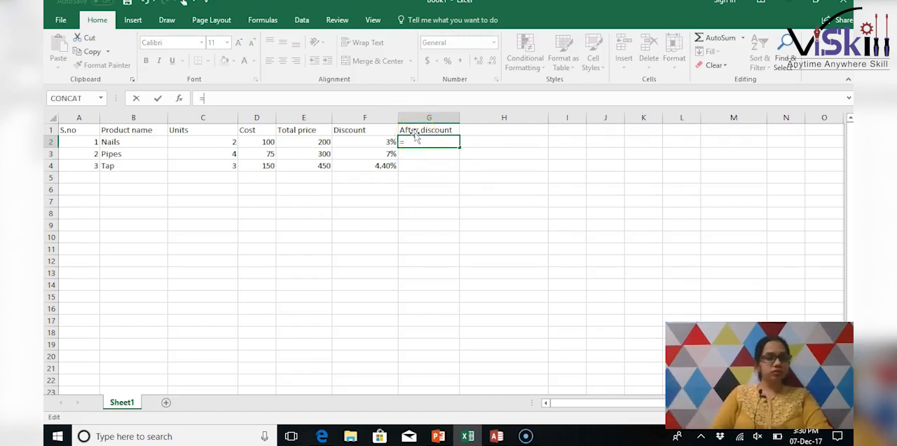
pyautogui.click(319, 142)
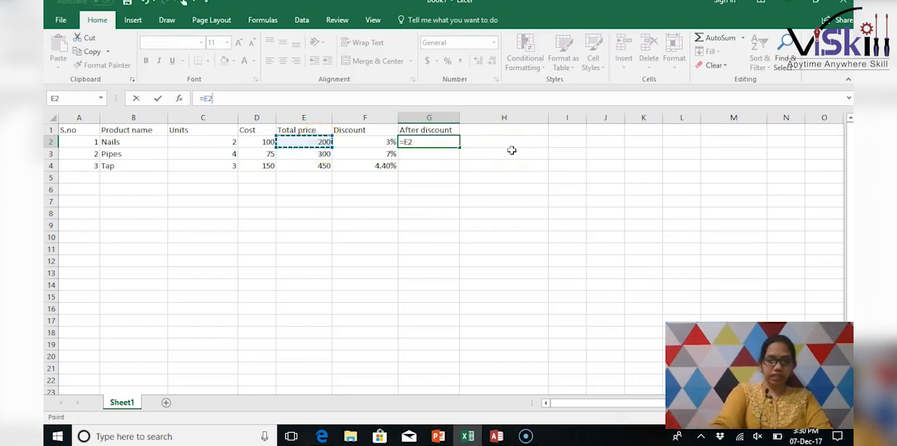
pyautogui.write('+')
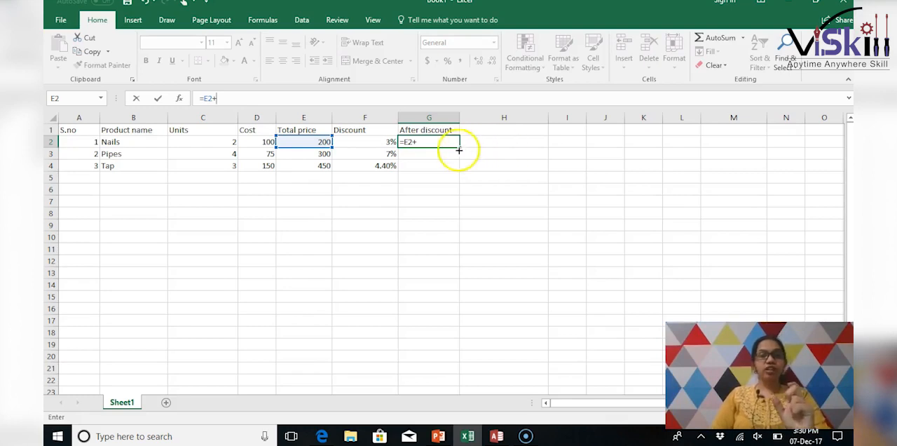
pyautogui.click(244, 98)
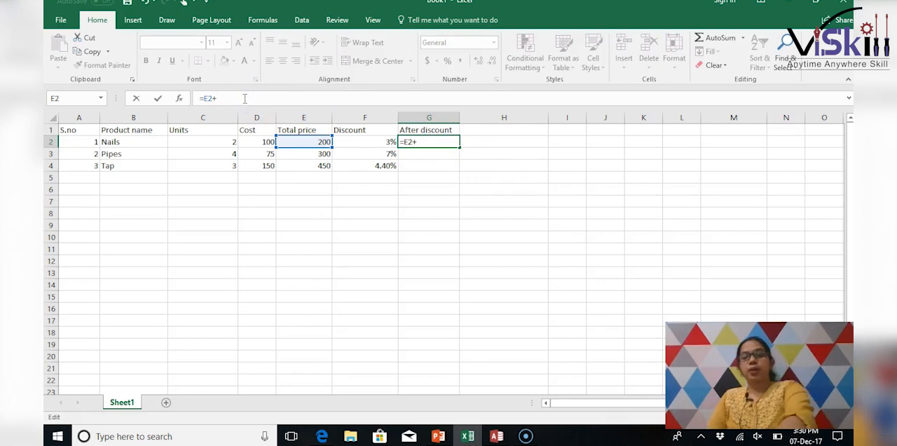
pyautogui.write('-(')
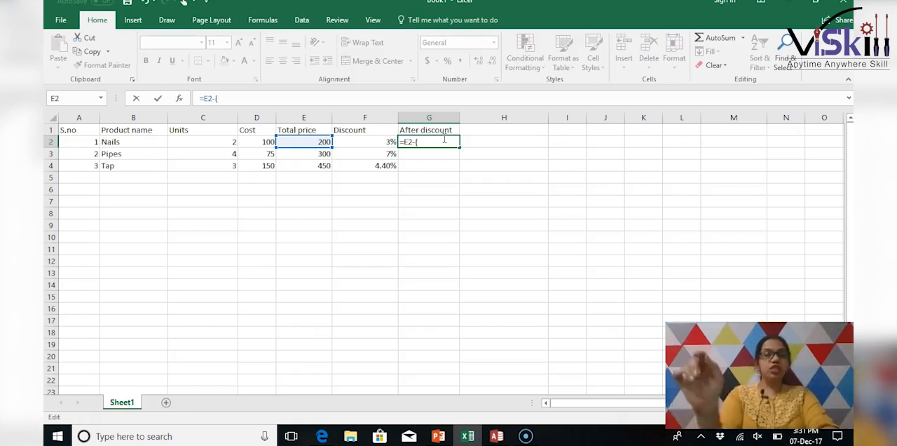
pyautogui.click(317, 143)
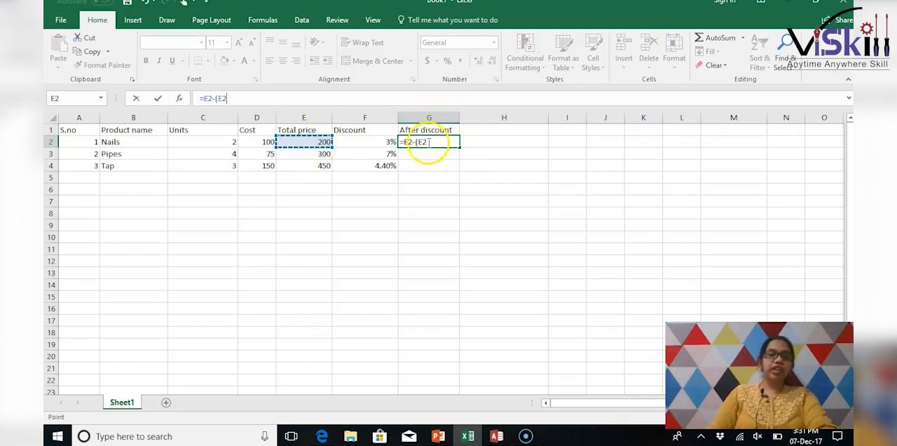
pyautogui.write('*')
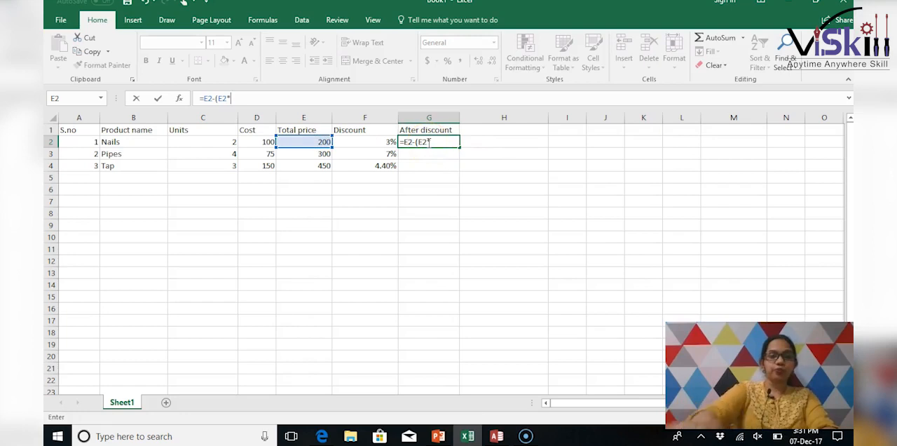
pyautogui.click(375, 141)
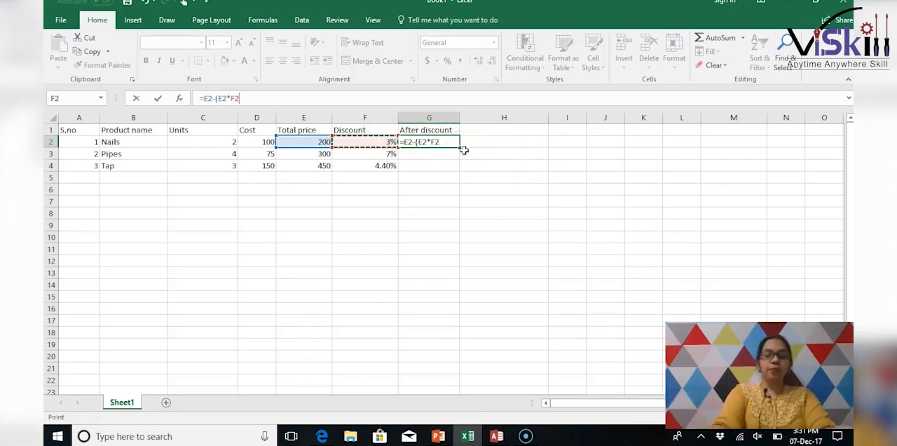
pyautogui.write(')')
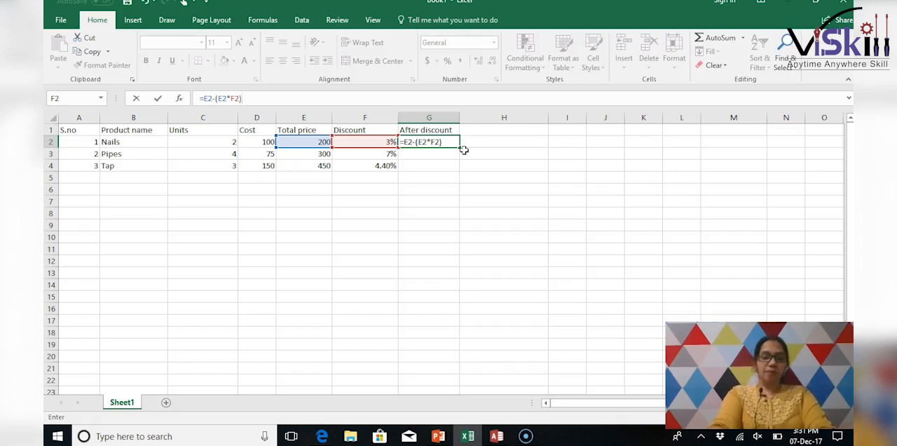
pyautogui.press('Return')
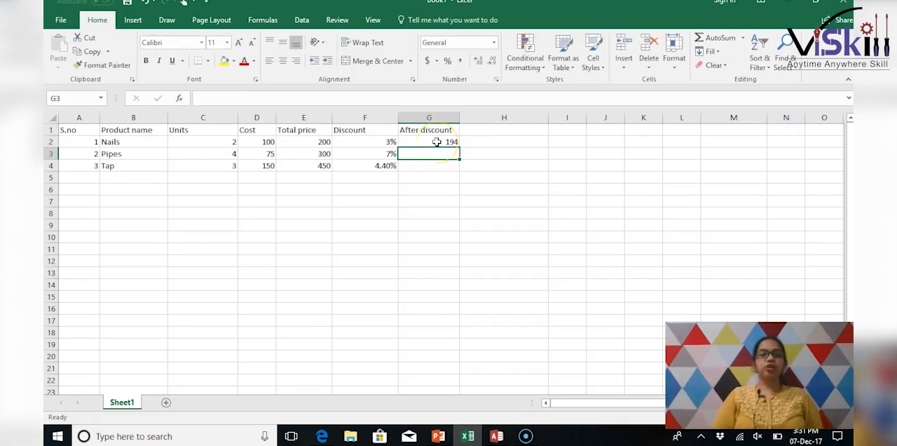
# - Fill the after-discount formula from G2 down to the Pipes and Tap rows
pyautogui.click(437, 142)
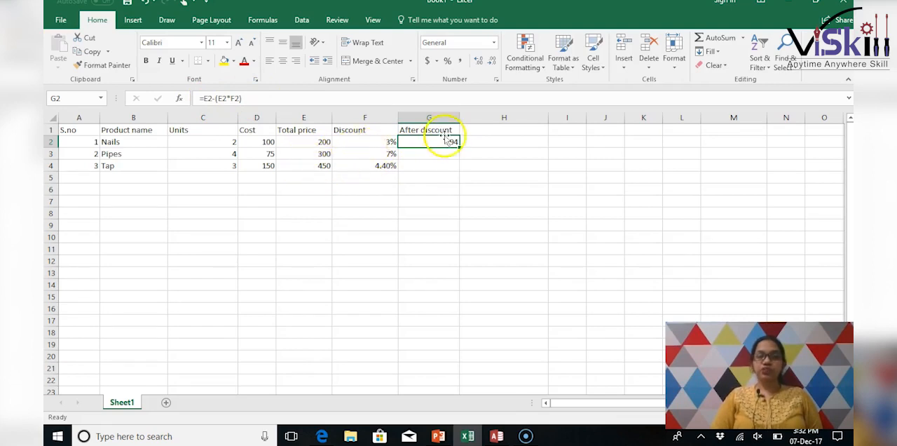
pyautogui.moveTo(460, 146); pyautogui.dragTo(459, 168)
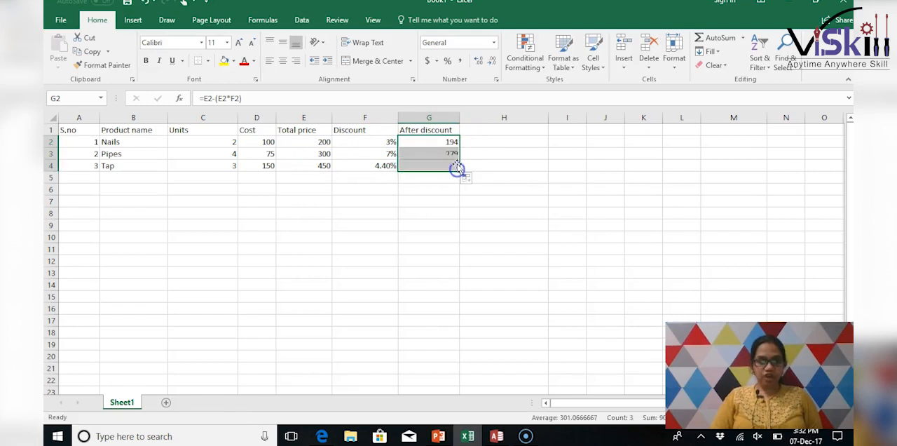
pyautogui.click(418, 201)
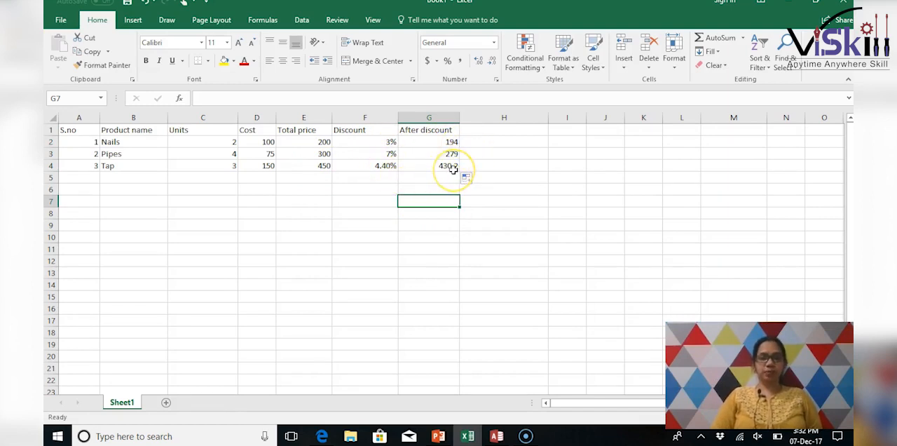
# - Clear the discounts of all three products in F2:F4, and enter a single 5% discount in F2
pyautogui.moveTo(382, 140); pyautogui.dragTo(381, 165)
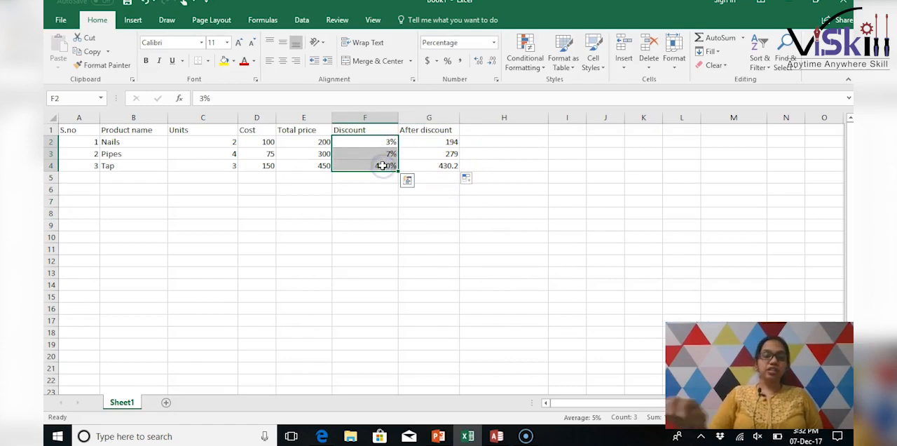
pyautogui.press('Delete')
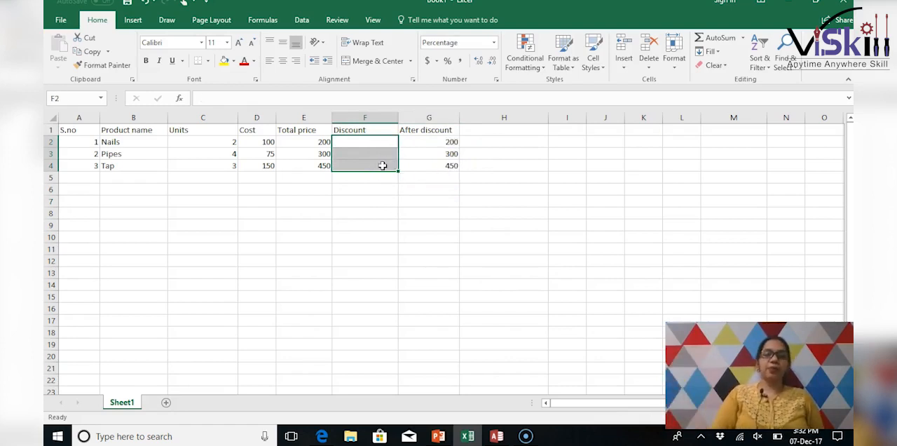
pyautogui.click(491, 162)
pyautogui.click(348, 141)
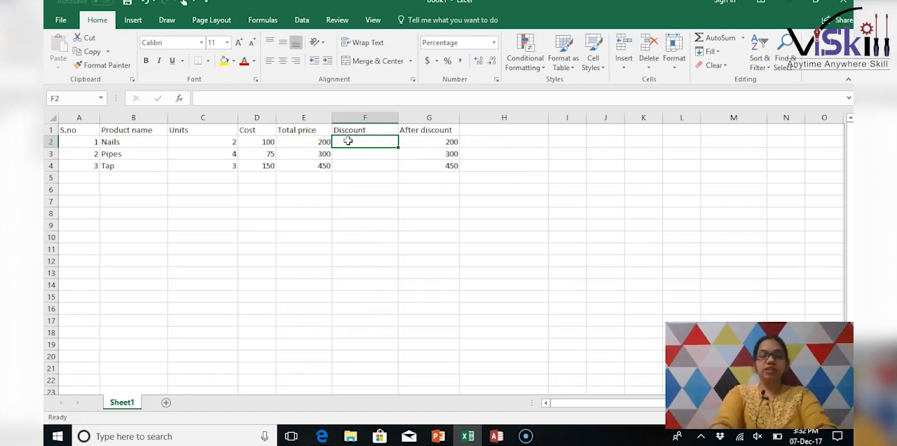
pyautogui.write('5')
pyautogui.click(357, 167)
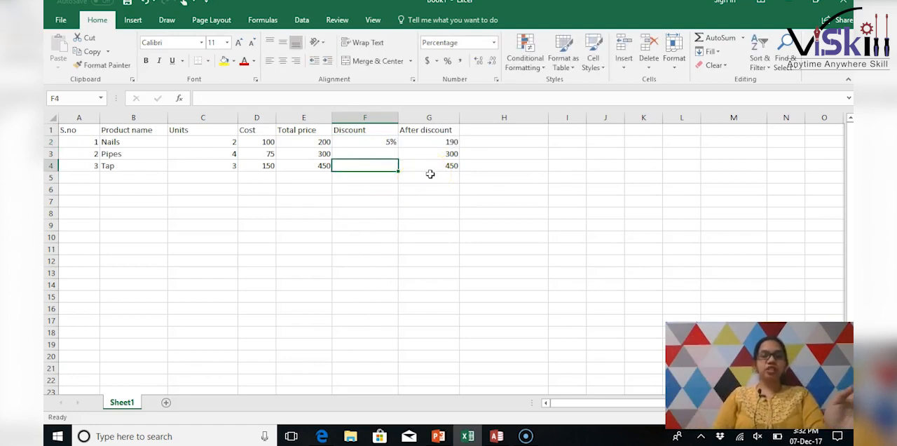
# - Make the discount reference in G2 absolute so the formula reads =E2-(E2*$F$2)
pyautogui.click(439, 142)
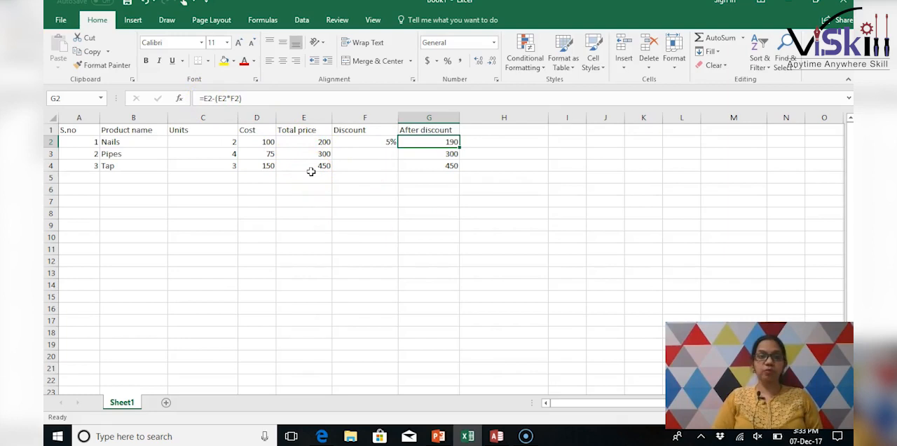
pyautogui.click(233, 99)
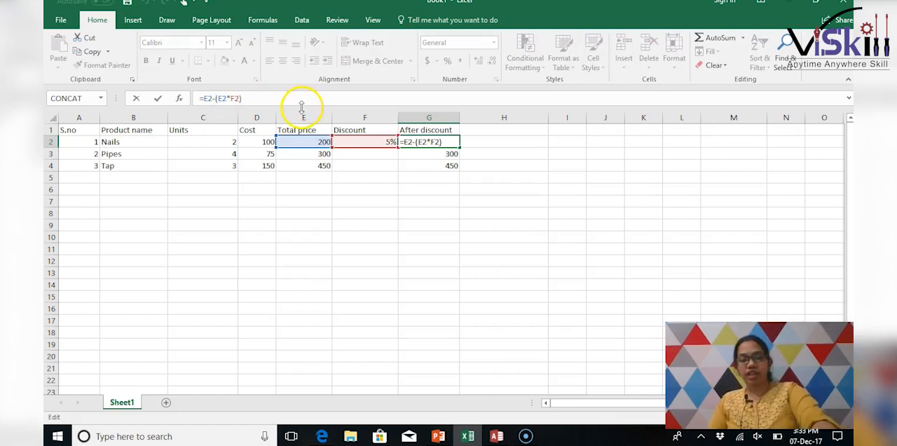
pyautogui.click(235, 99)
pyautogui.write('$F')
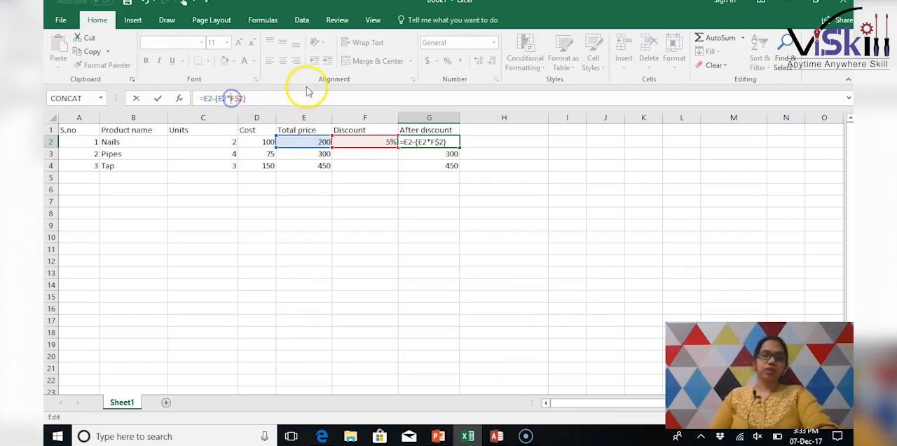
pyautogui.write('$')
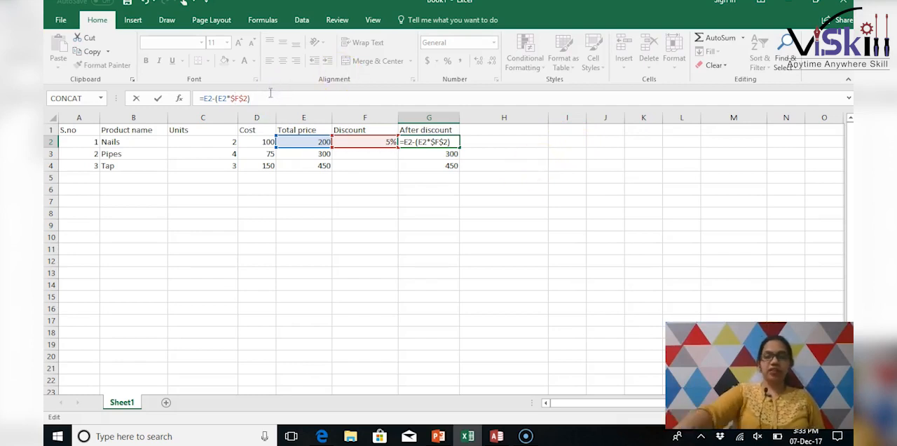
pyautogui.press('Return')
# - Fill the formula with the absolute $F$2 reference from G2 down to G4, and check the copied formulas
pyautogui.click(444, 142)
pyautogui.moveTo(459, 147); pyautogui.dragTo(457, 171)
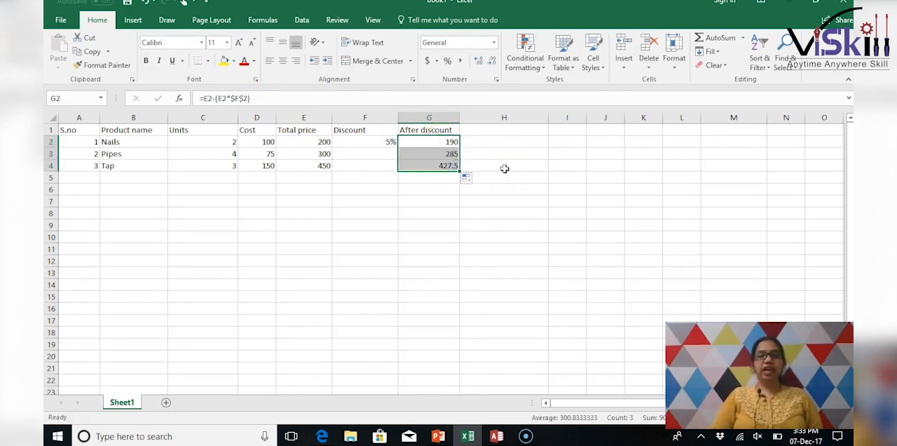
pyautogui.click(505, 168)
pyautogui.click(415, 156)
pyautogui.click(418, 167)
pyautogui.click(421, 151)
pyautogui.click(424, 142)
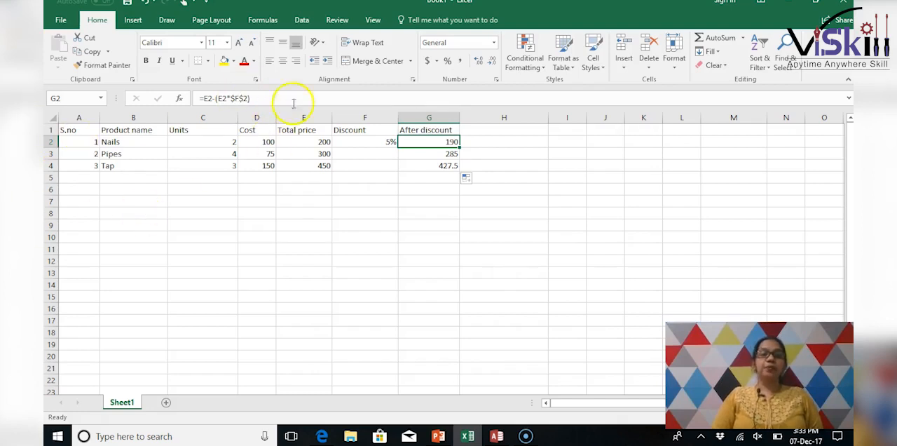
# - Change the discount reference in G2 to lock only its row, making the formula =E2-(E2*F$2)
pyautogui.click(235, 98)
pyautogui.press('BackSpace')
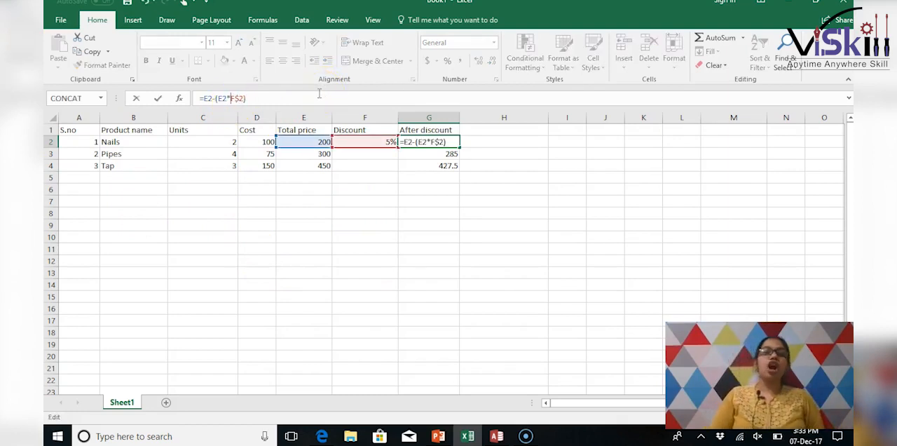
pyautogui.click(364, 213)
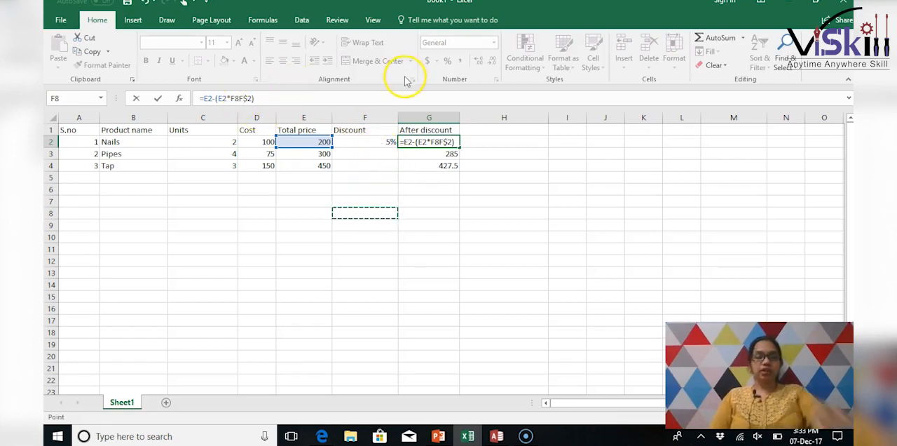
pyautogui.press('BackSpace')
pyautogui.press('BackSpace')
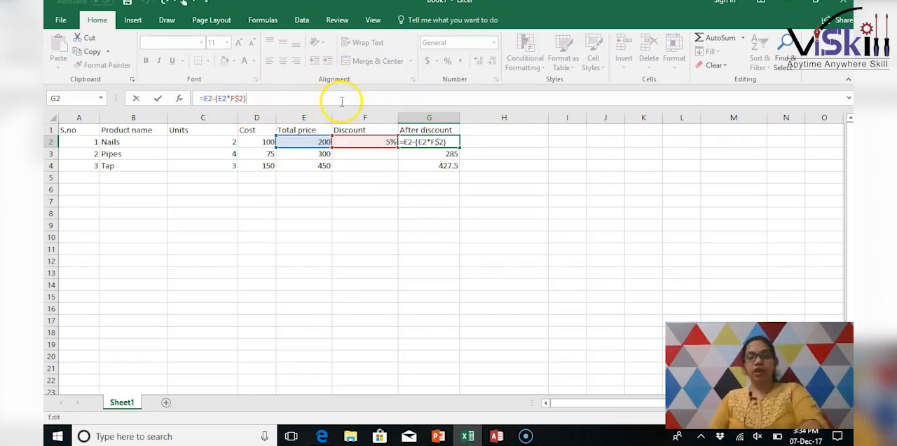
pyautogui.press('Return')
# - Fill the formula with the row-locked F$2 reference from G2 down to G4
pyautogui.click(450, 142)
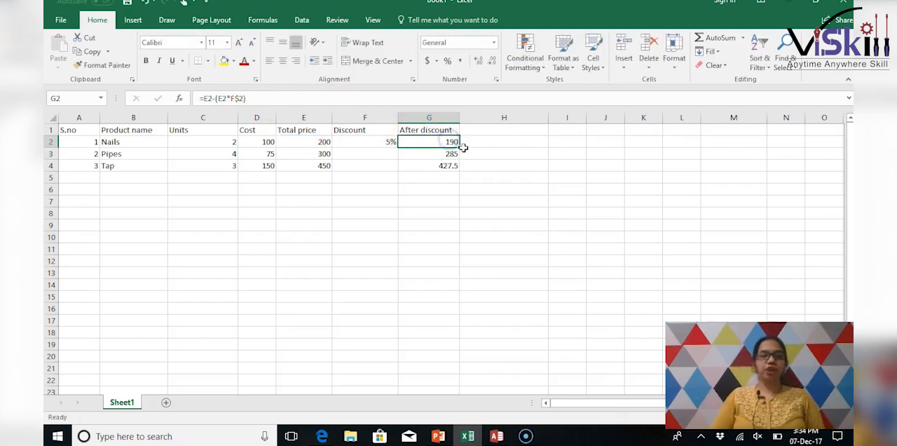
pyautogui.moveTo(462, 146); pyautogui.dragTo(458, 176)
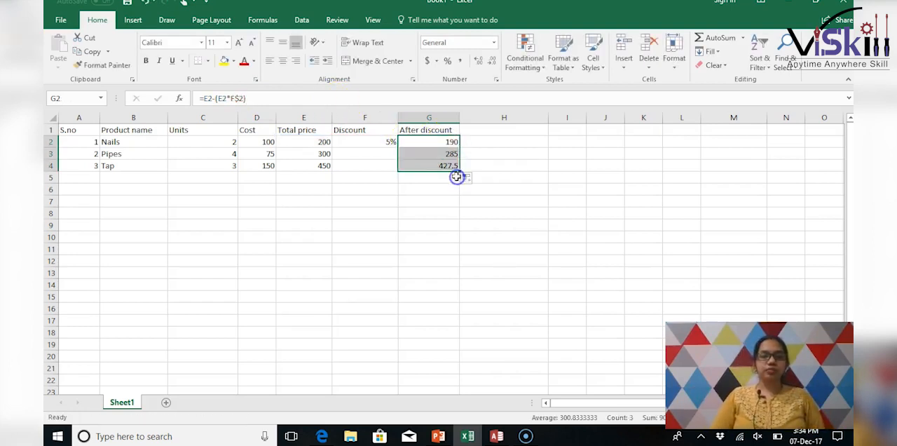
pyautogui.click(500, 163)
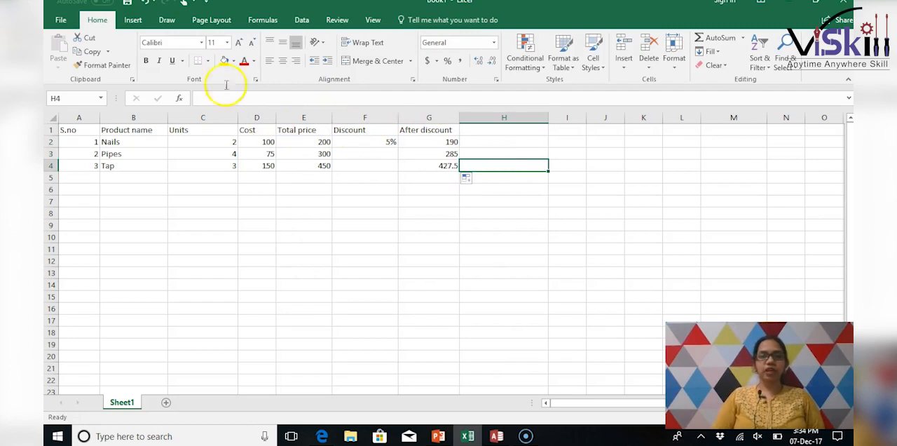
# - Review the row-locked discount formula in G2
pyautogui.click(433, 142)
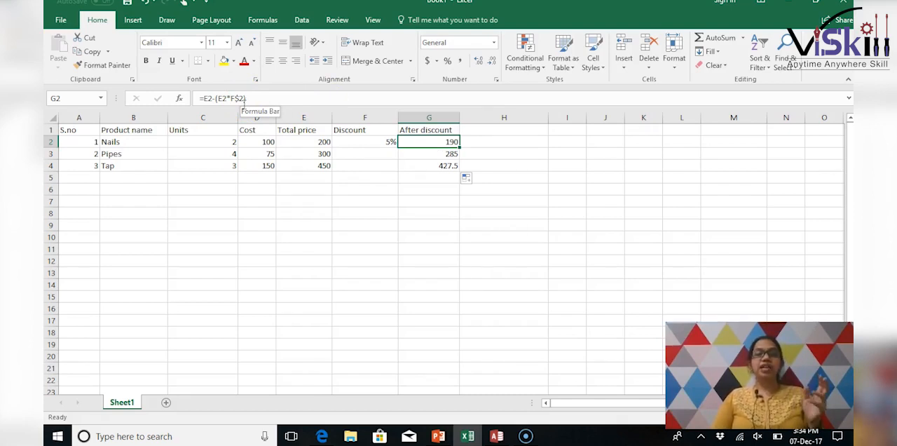
pyautogui.click(260, 225)
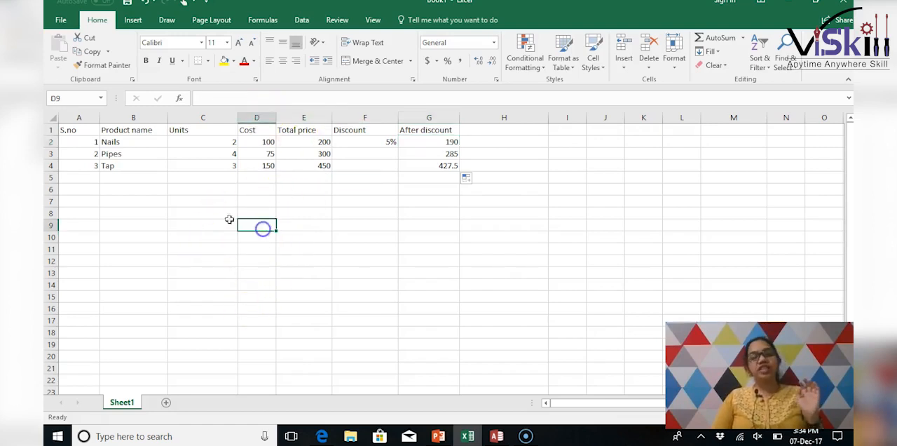
# - Enter the headings Roll no, Name, English and Math in cells A9 to D9 for a marks table
pyautogui.click(118, 227)
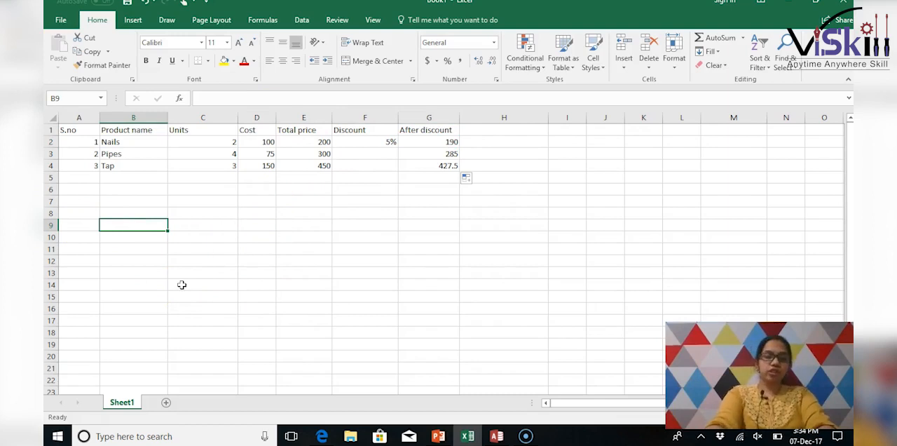
pyautogui.press('Left')
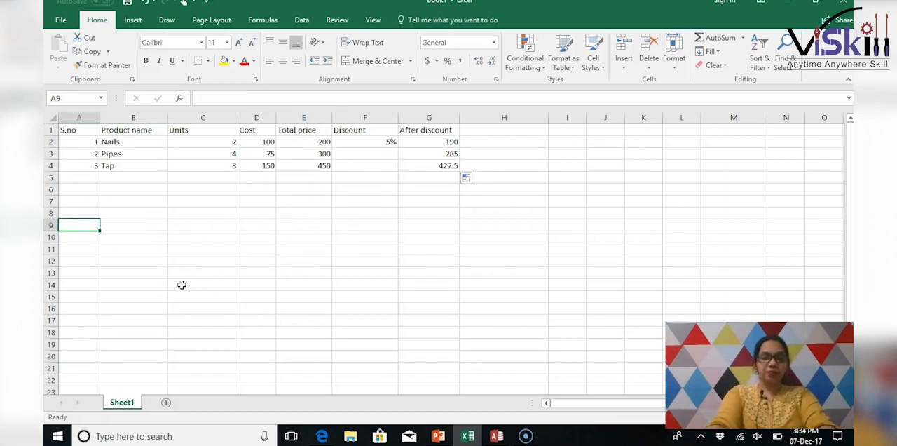
pyautogui.write('Roll no')
pyautogui.press('Tab')
pyautogui.write('N')
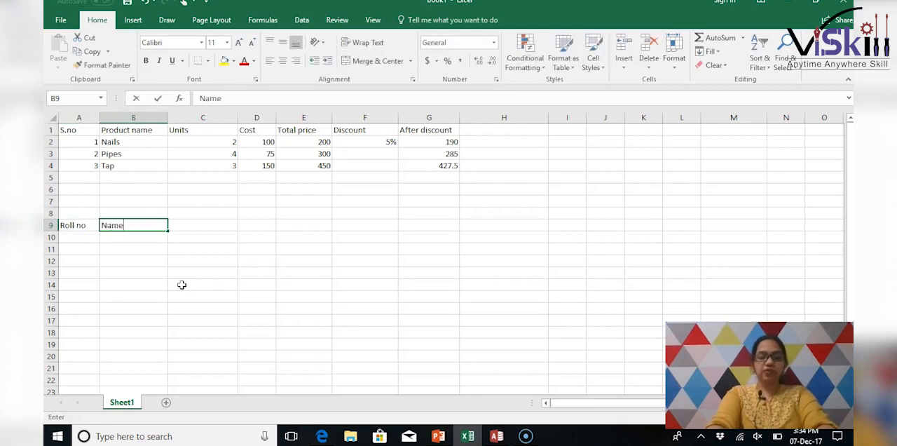
pyautogui.press('Tab')
pyautogui.write('En')
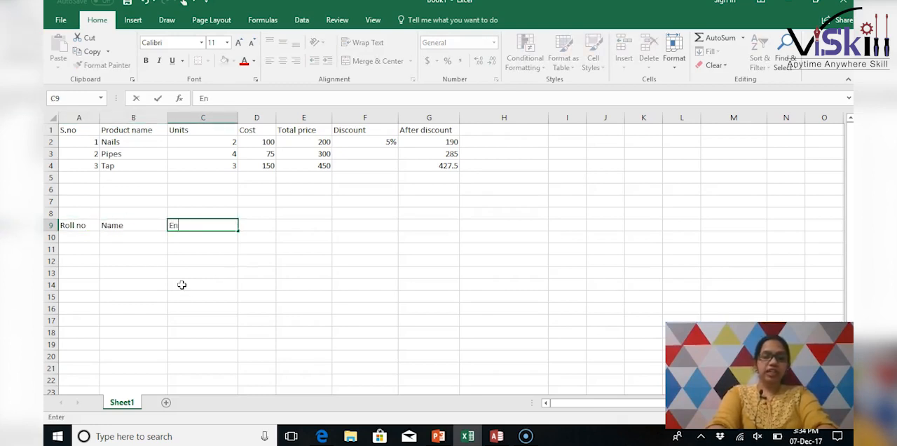
pyautogui.write('glish')
pyautogui.press('Tab')
pyautogui.write('M')
pyautogui.press('Tab')
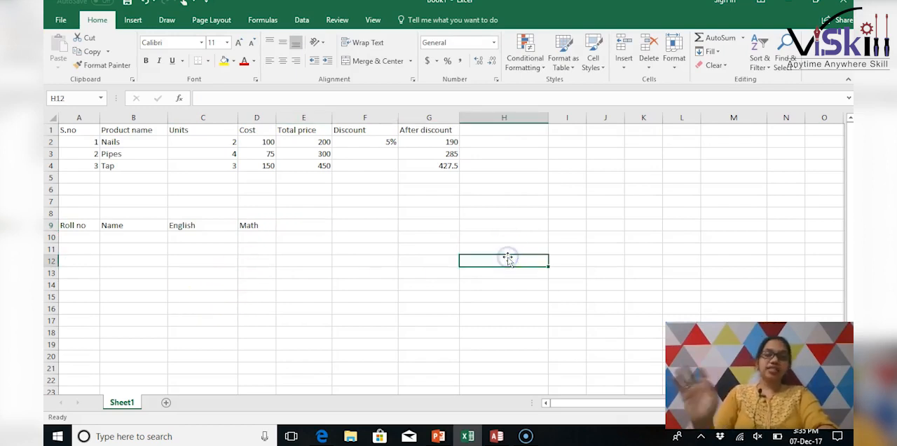
# - Enter the value 5 in H12 and add the heading Total in E9
pyautogui.write('5')
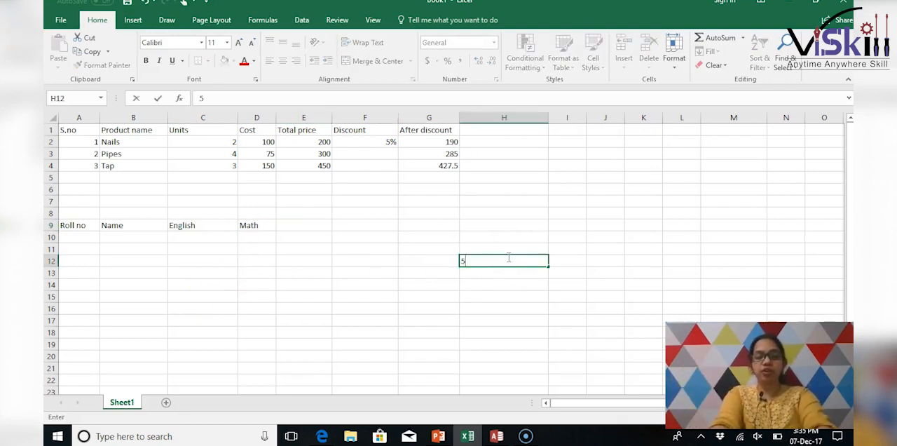
pyautogui.click(303, 235)
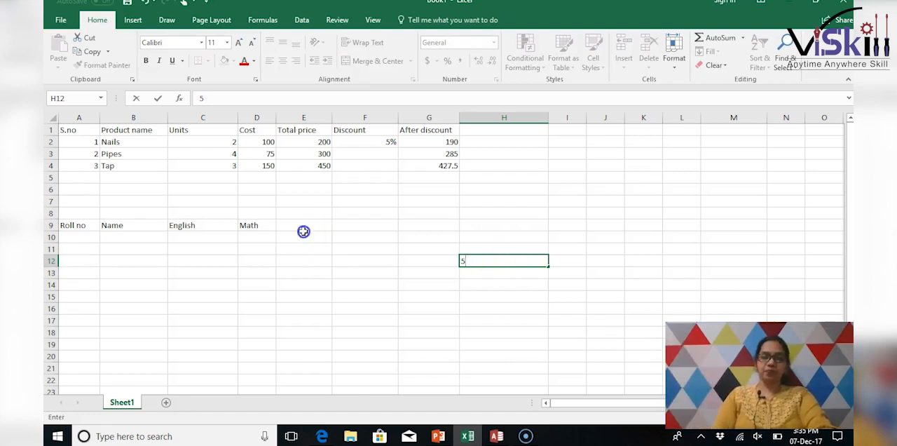
pyautogui.click(302, 221)
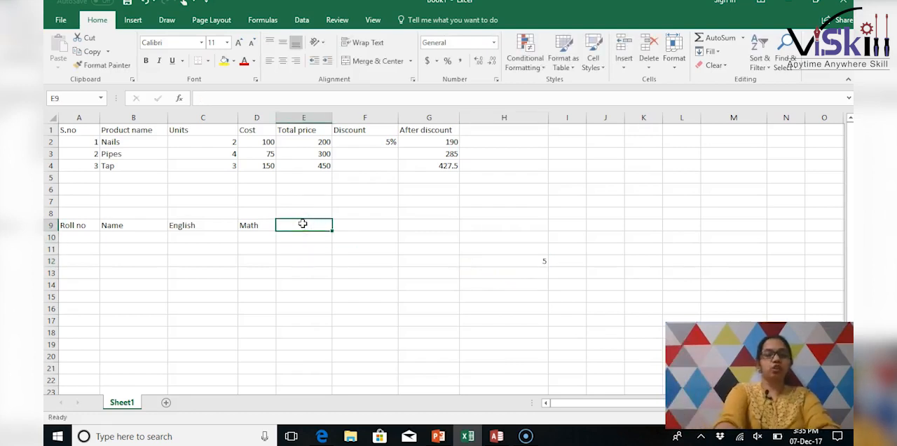
pyautogui.write('Total')
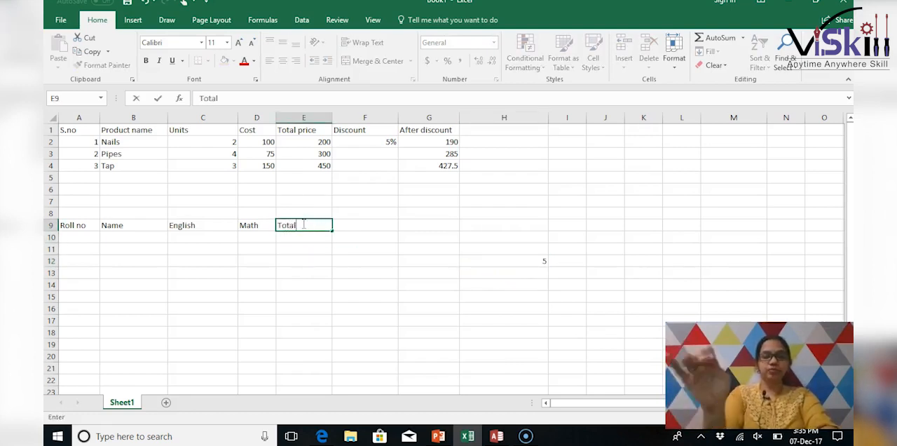
pyautogui.click(311, 270)
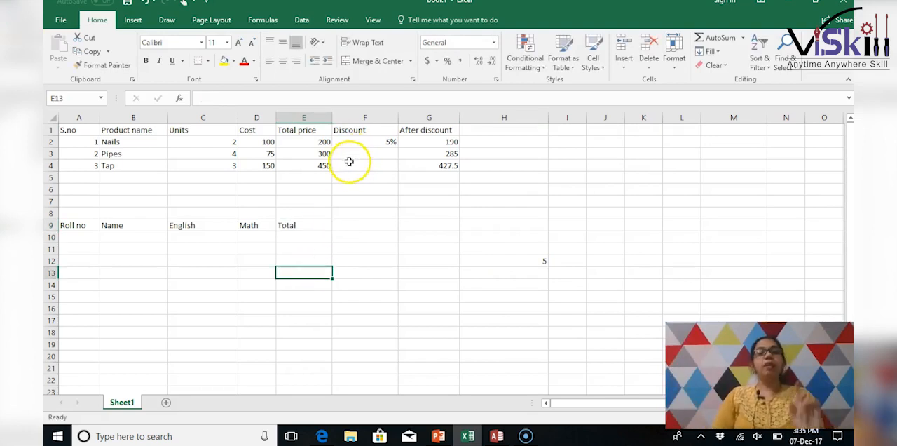
# - Number the students 1 to 4 under Roll no in cells A10 to A13
pyautogui.click(149, 234)
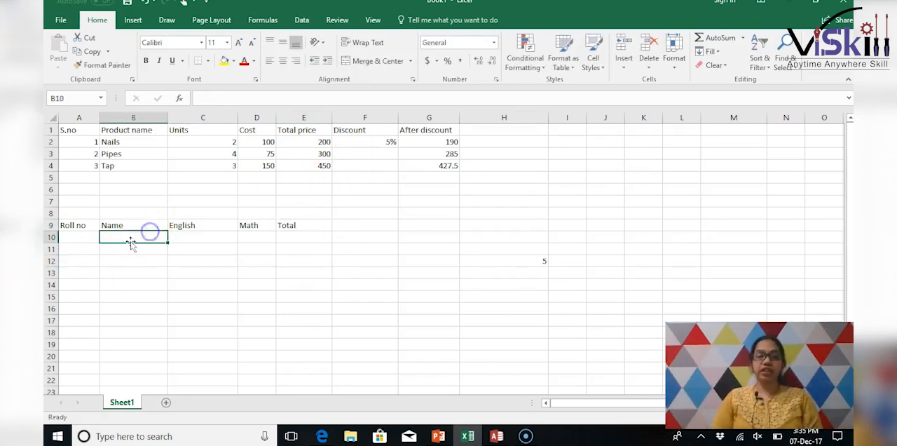
pyautogui.click(73, 237)
pyautogui.write('1')
pyautogui.press('Return')
pyautogui.write('2')
pyautogui.press('Return')
pyautogui.write('3')
pyautogui.press('Return')
pyautogui.write('4')
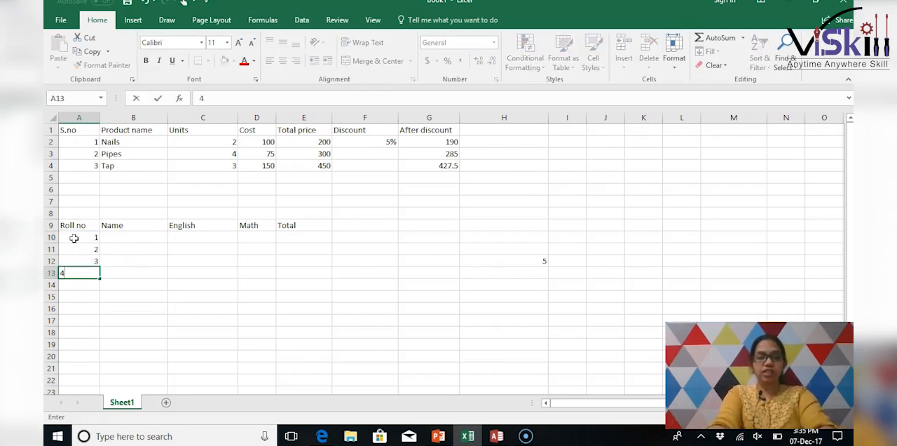
# - Enter A, B, C and D as the student names in cells B10 to B13
pyautogui.click(133, 236)
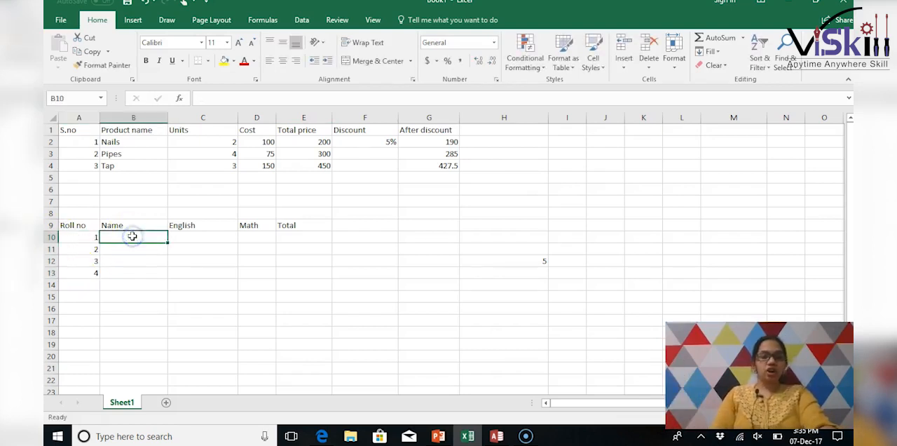
pyautogui.write('A')
pyautogui.click(132, 245)
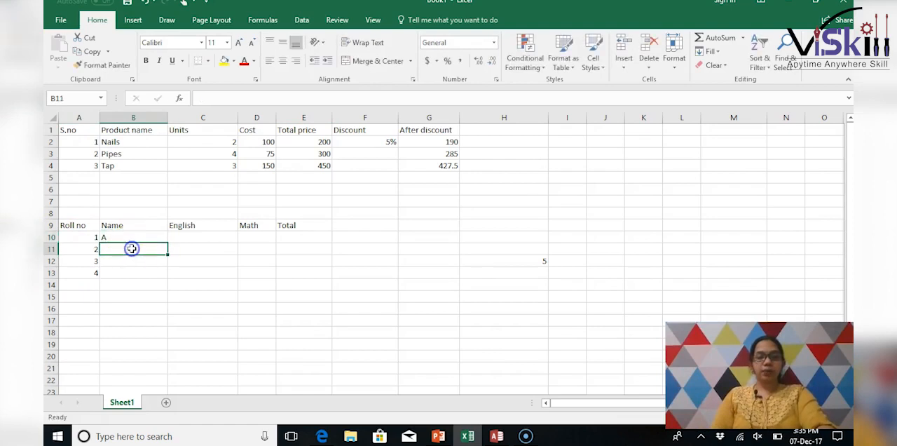
pyautogui.write('B')
pyautogui.click(129, 261)
pyautogui.write('C')
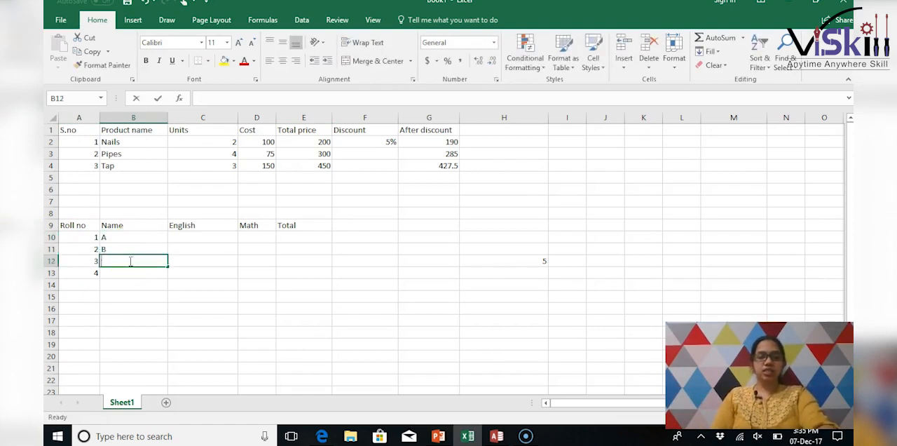
pyautogui.click(130, 271)
pyautogui.write('D')
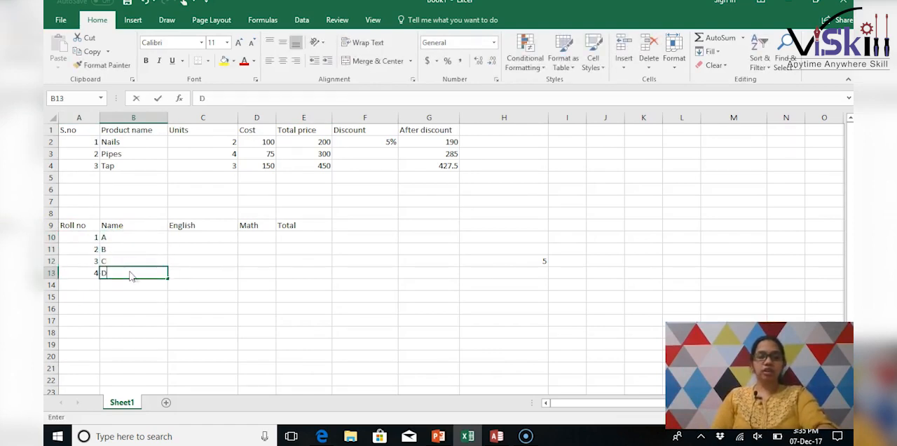
# - Enter the English and Math marks in C10:D12: 78 and 90 for A, 48 and 73 for B, 68 and 80 for C
pyautogui.click(193, 238)
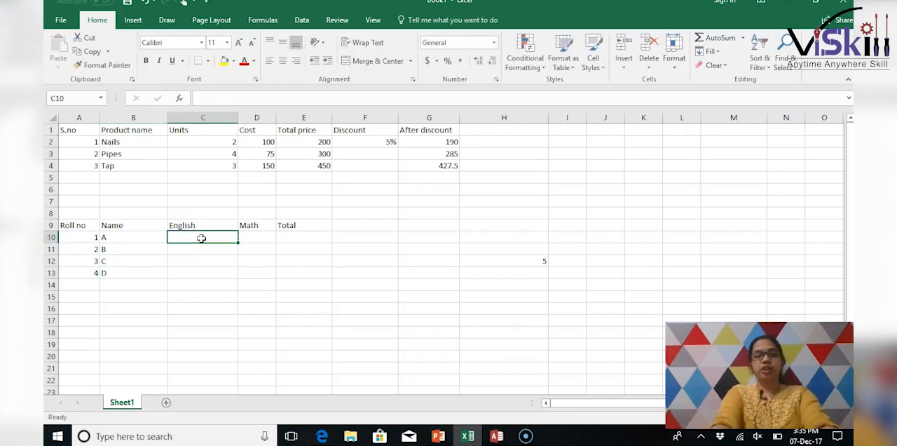
pyautogui.write('78')
pyautogui.press('Tab')
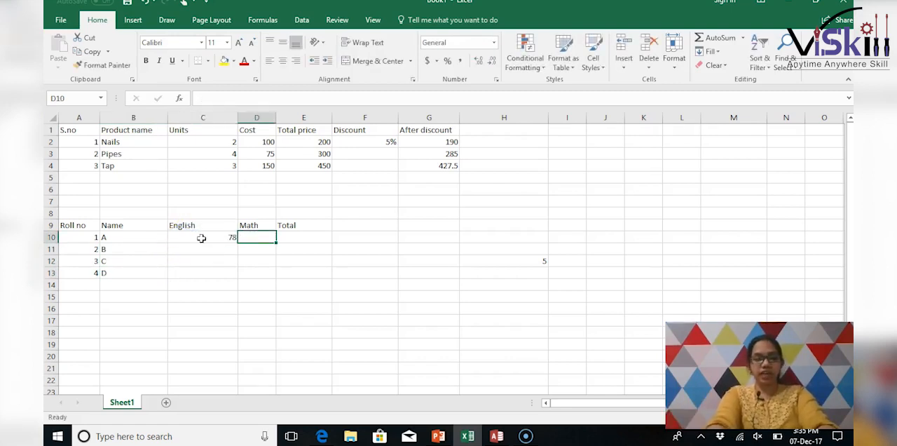
pyautogui.write('90')
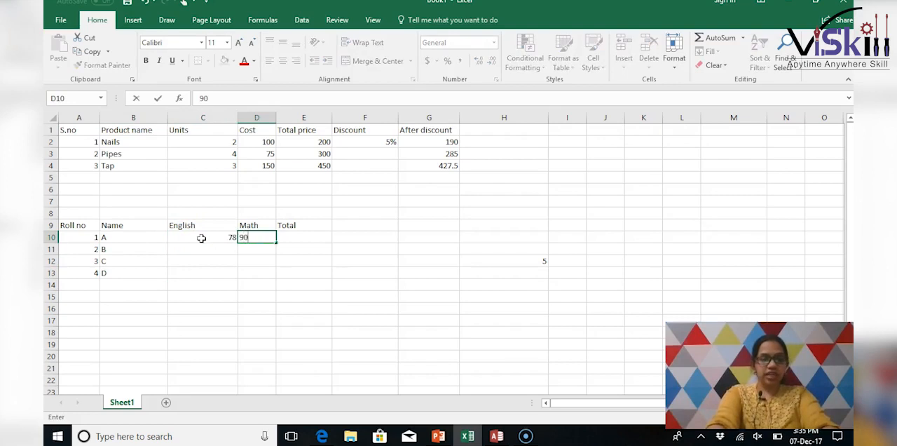
pyautogui.press('Return')
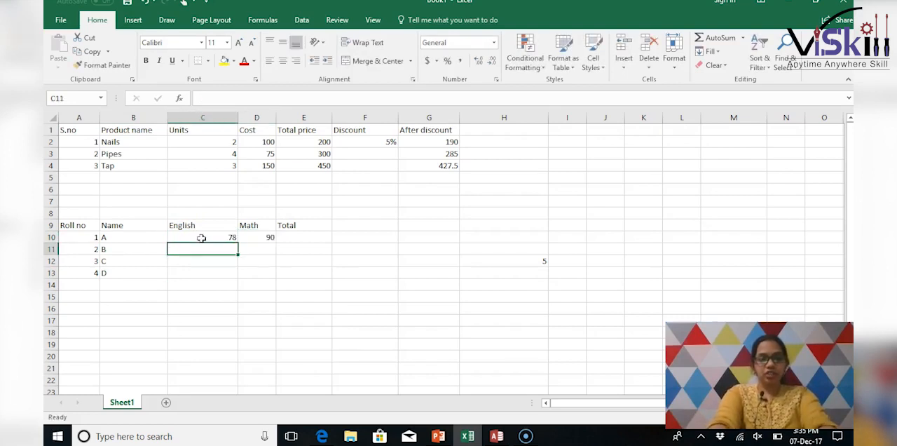
pyautogui.write('48')
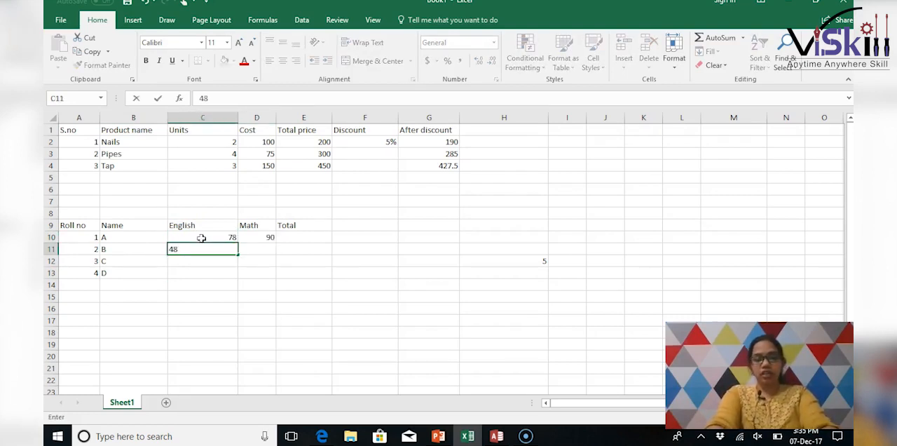
pyautogui.press('Tab')
pyautogui.write('73')
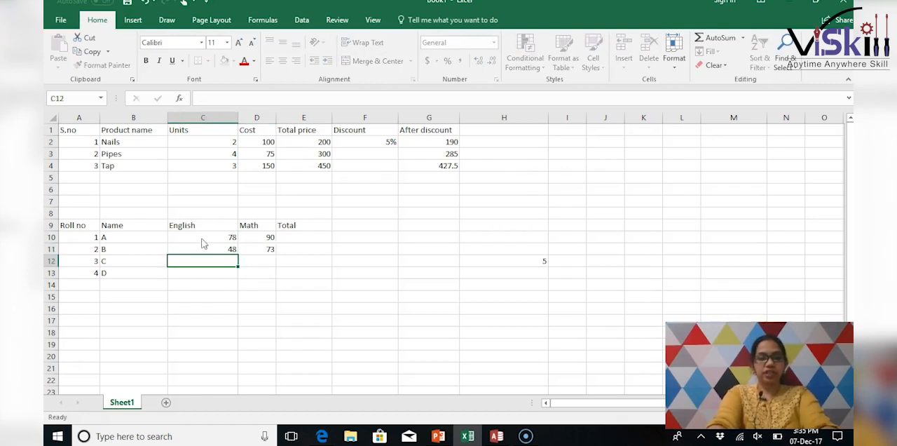
pyautogui.press('Return')
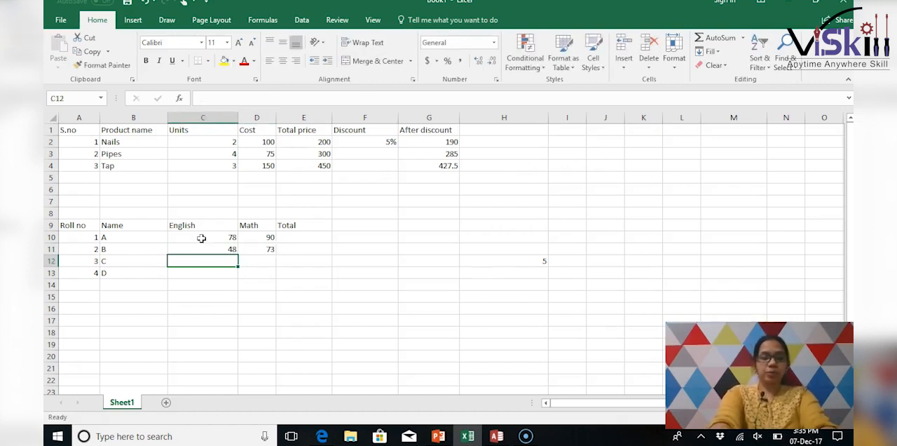
pyautogui.write('68')
pyautogui.press('Tab')
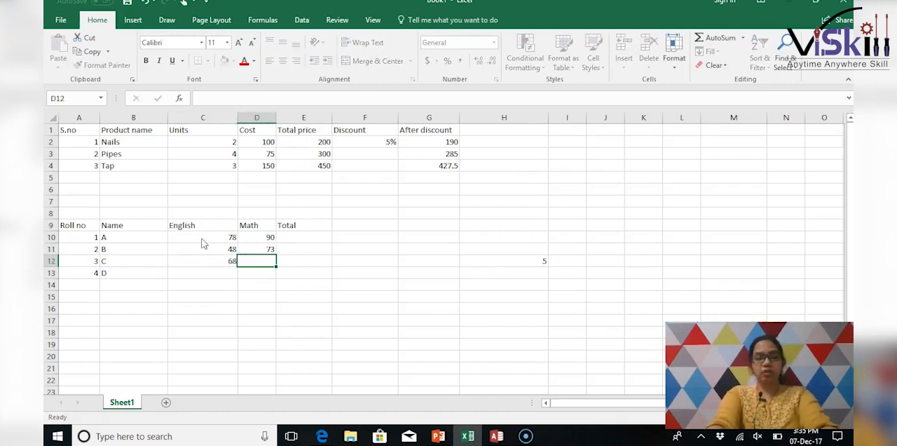
pyautogui.write('80')
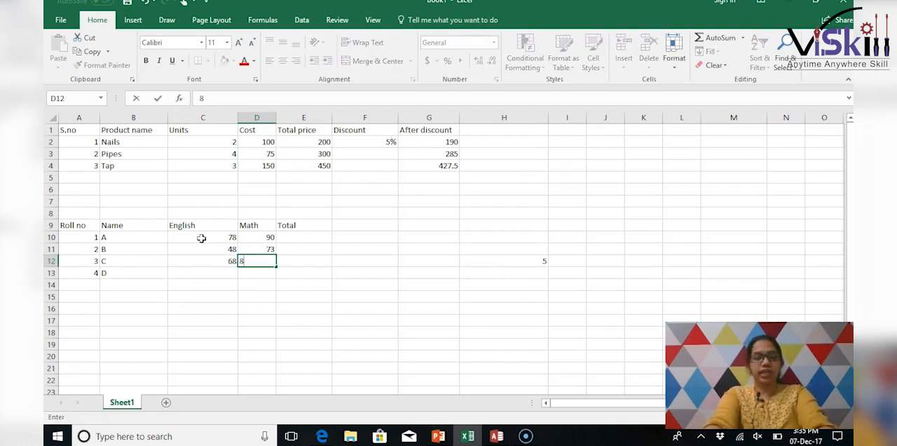
# - Calculate A's total in E10 with the row-locked formula =C10+D10+H$12
pyautogui.click(301, 239)
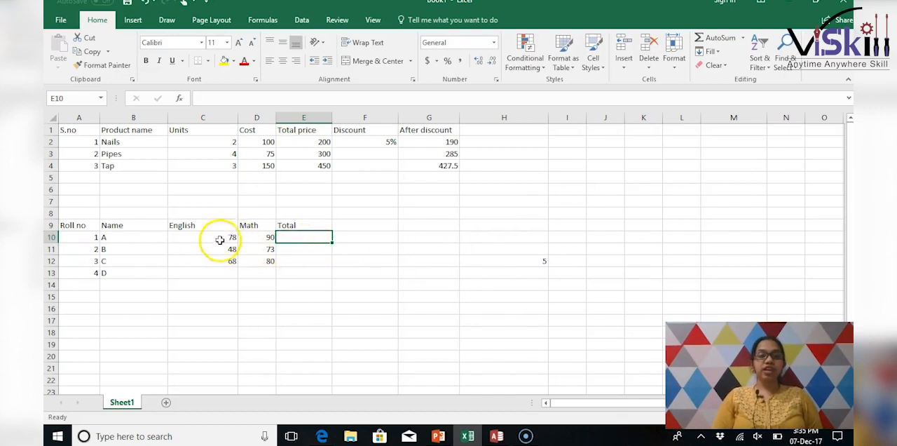
pyautogui.write('=')
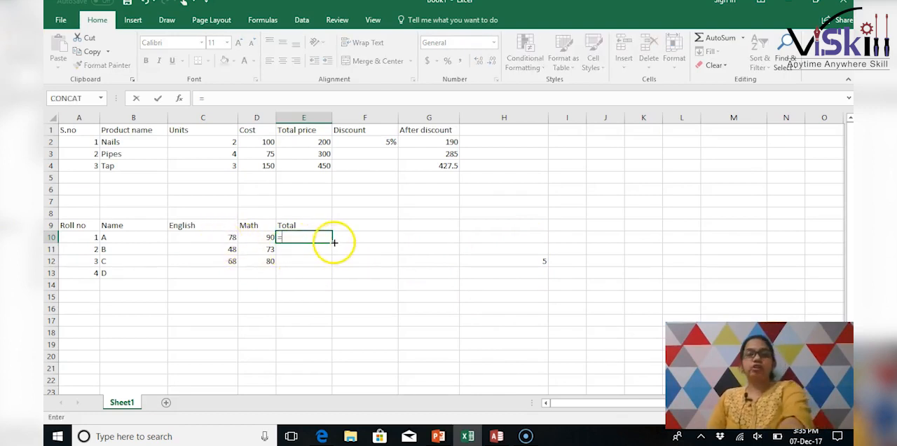
pyautogui.click(223, 238)
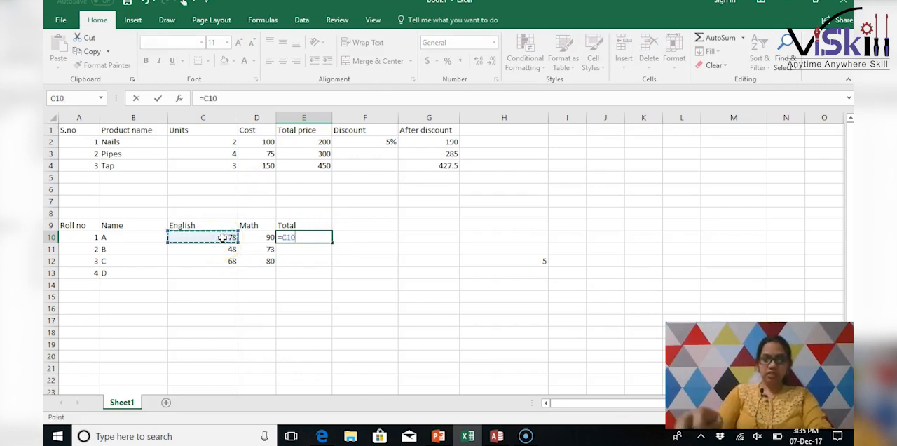
pyautogui.write('+')
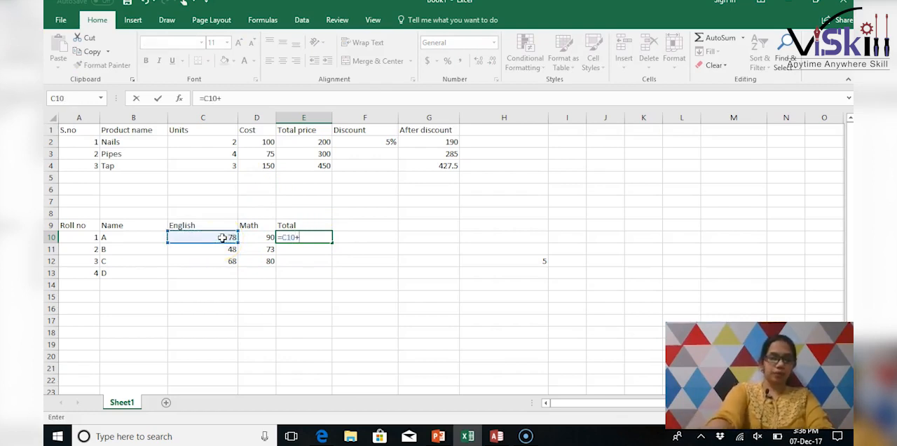
pyautogui.click(262, 238)
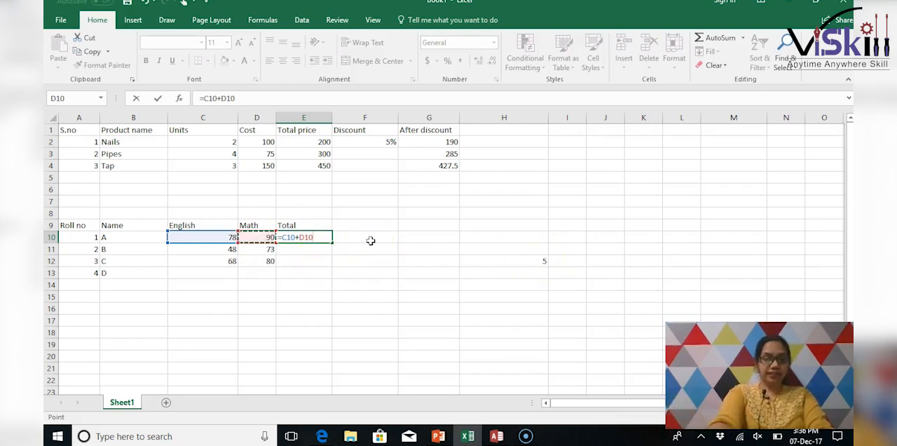
pyautogui.write('+')
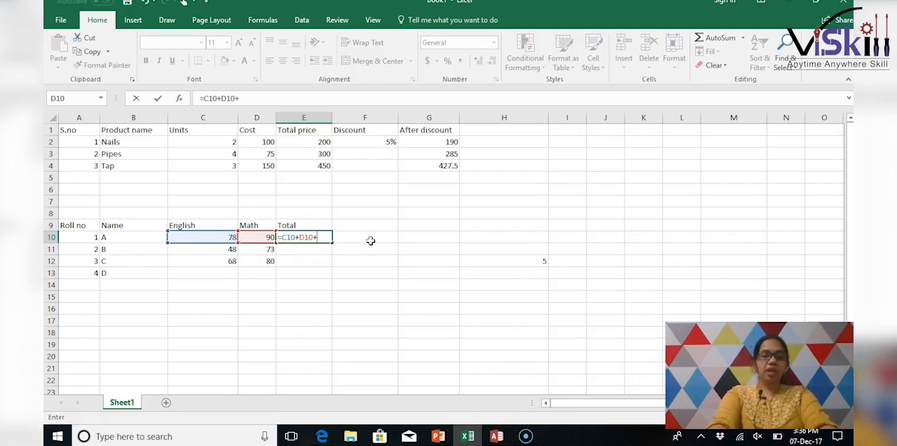
pyautogui.write('H')
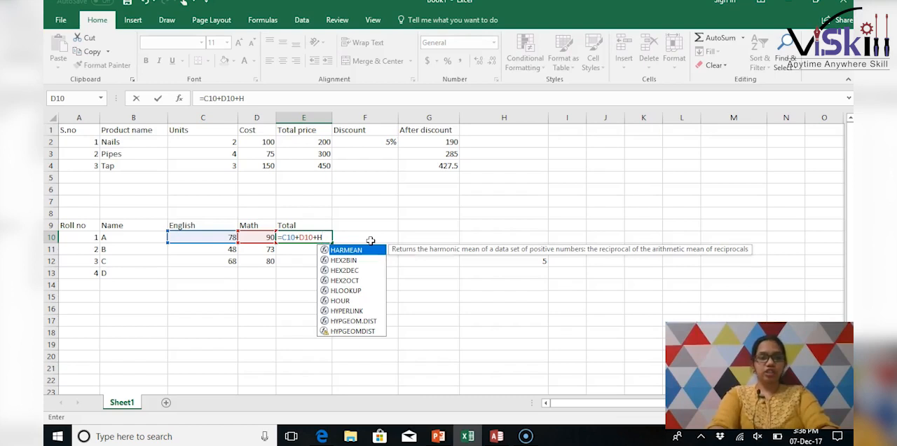
pyautogui.write('$')
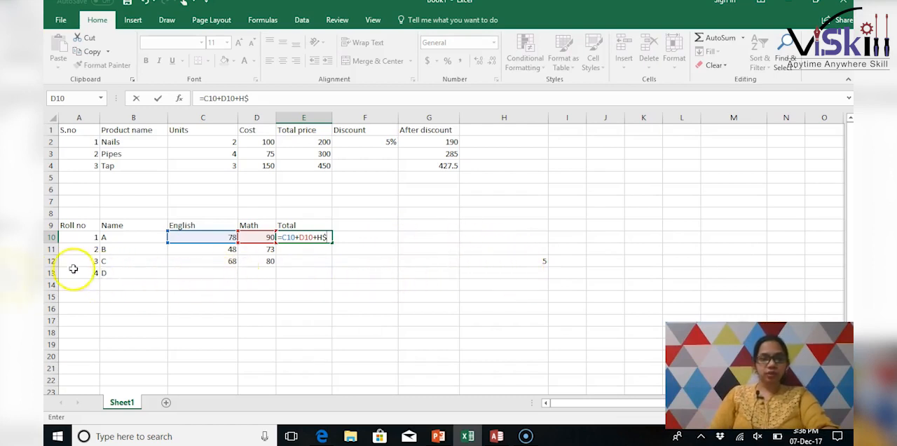
pyautogui.write('12')
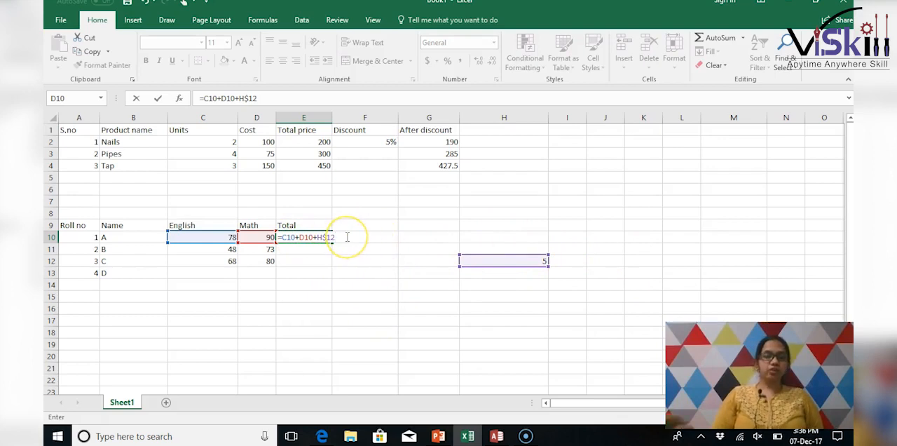
pyautogui.press('Return')
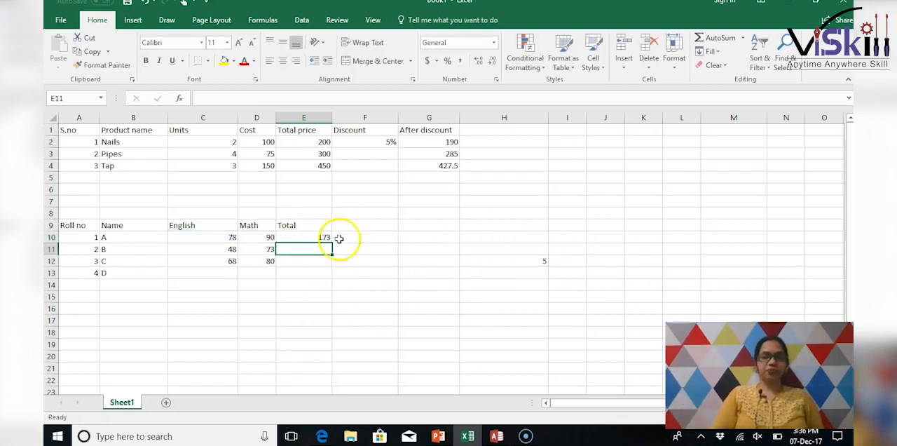
# - Fill the total formula from E10 down to E12 and check the copied formula in E12
pyautogui.click(315, 238)
pyautogui.moveTo(332, 244); pyautogui.dragTo(335, 263)
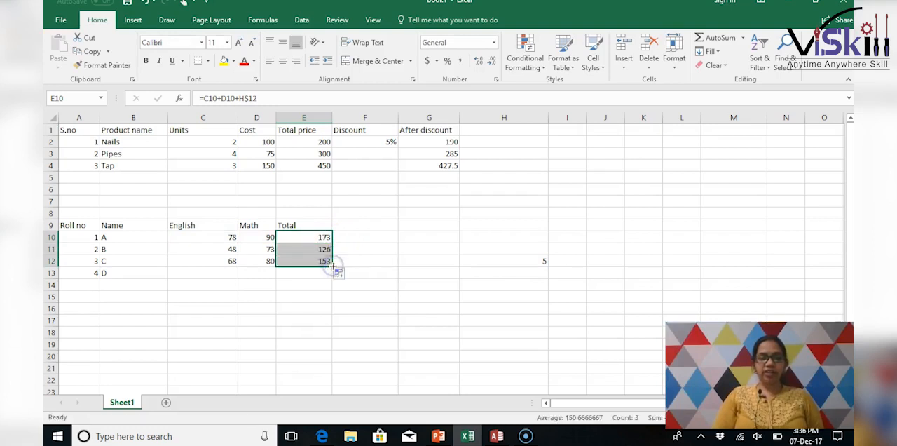
pyautogui.click(283, 260)
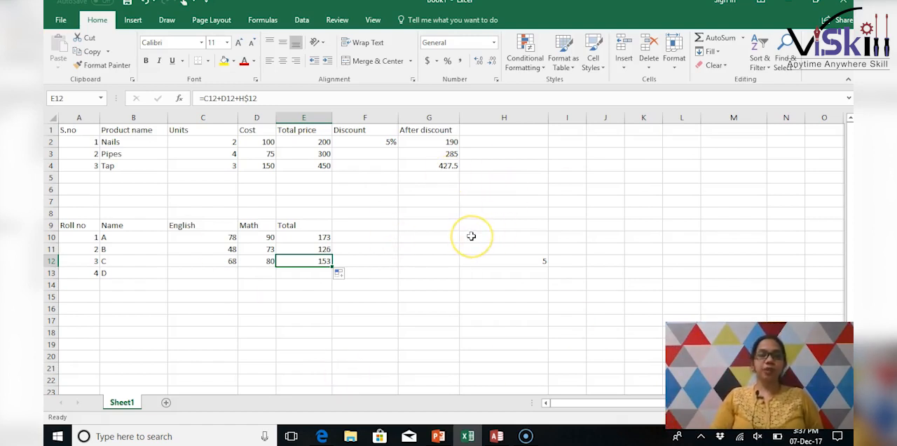
# - Minimize the workbook window to show the desktop
pyautogui.click(786, 5)
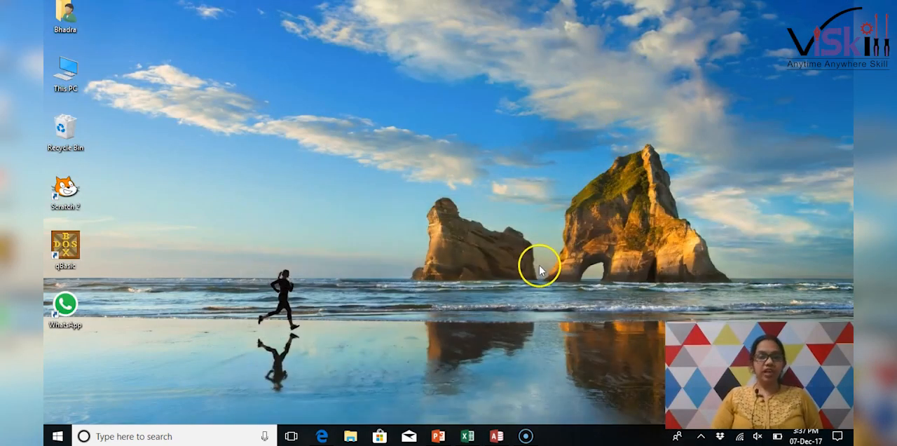